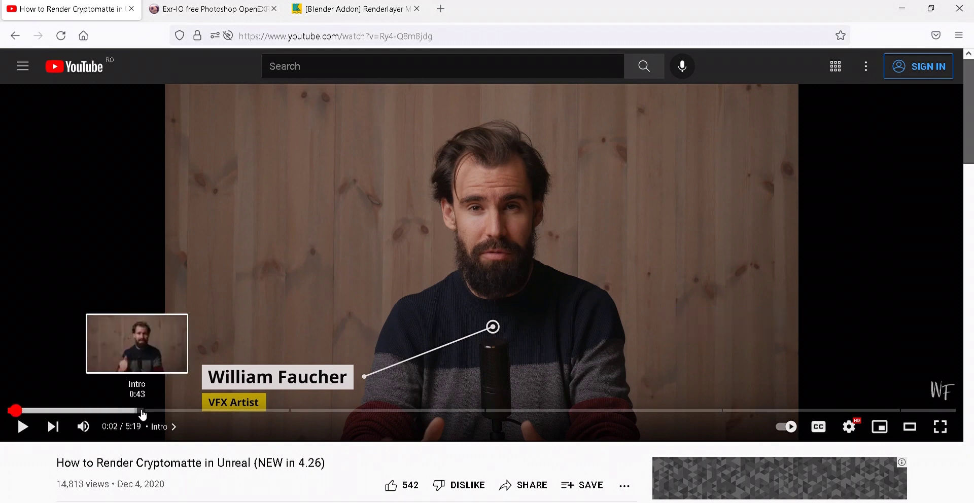
- Skip the tutorial ahead chapter by chapter to the recoloured Cryptomatte mask result
{"action": "left_click", "coordinate": [170, 410]}
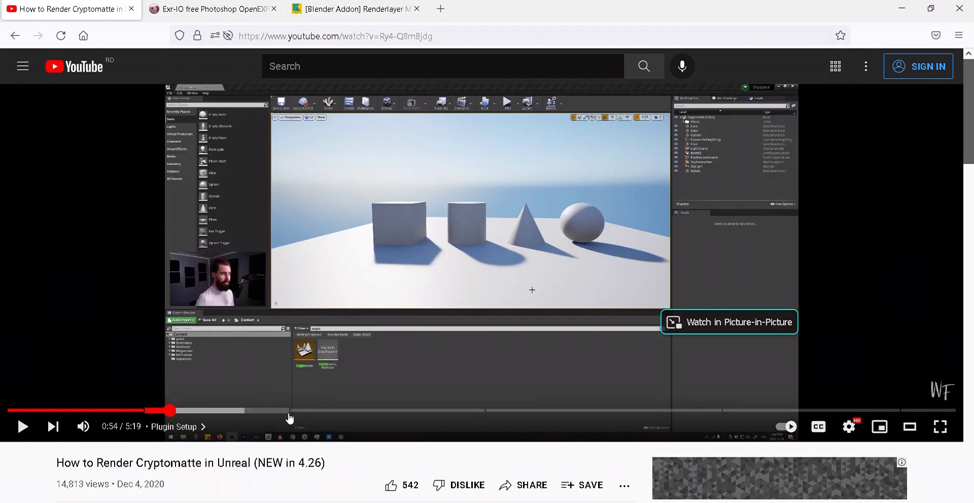
{"action": "left_click", "coordinate": [288, 417]}
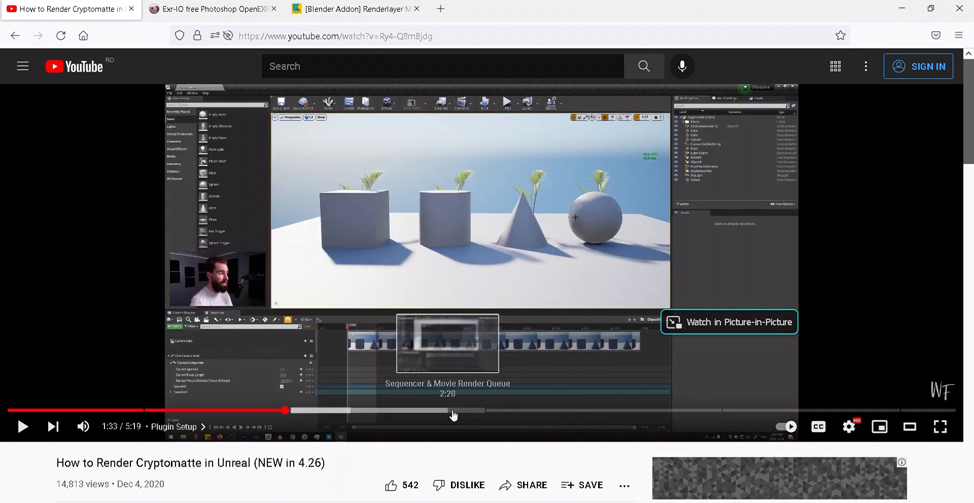
{"action": "left_click", "coordinate": [450, 418]}
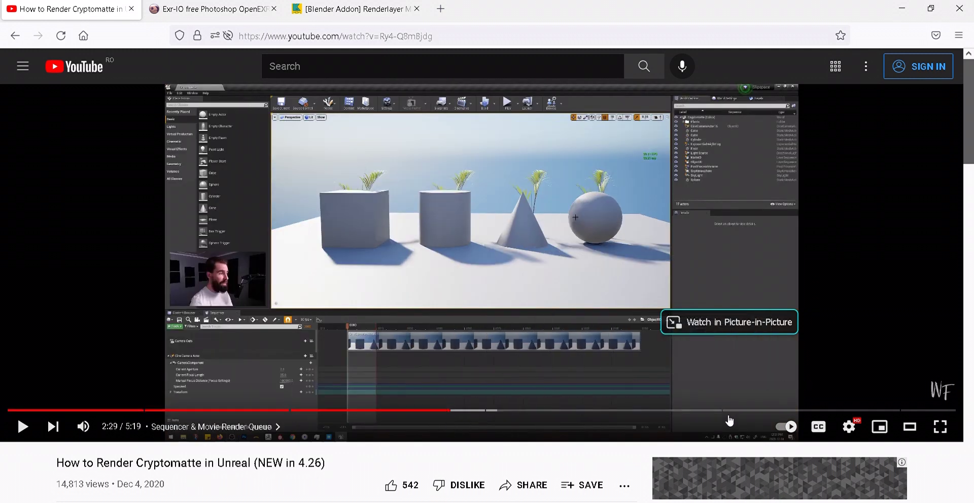
{"action": "left_click", "coordinate": [710, 412]}
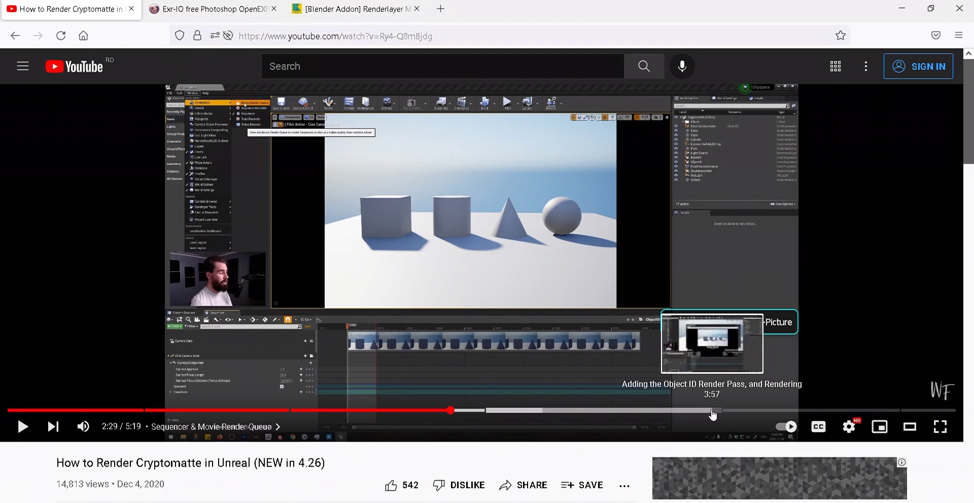
{"action": "left_click", "coordinate": [779, 412]}
{"action": "left_click", "coordinate": [839, 412]}
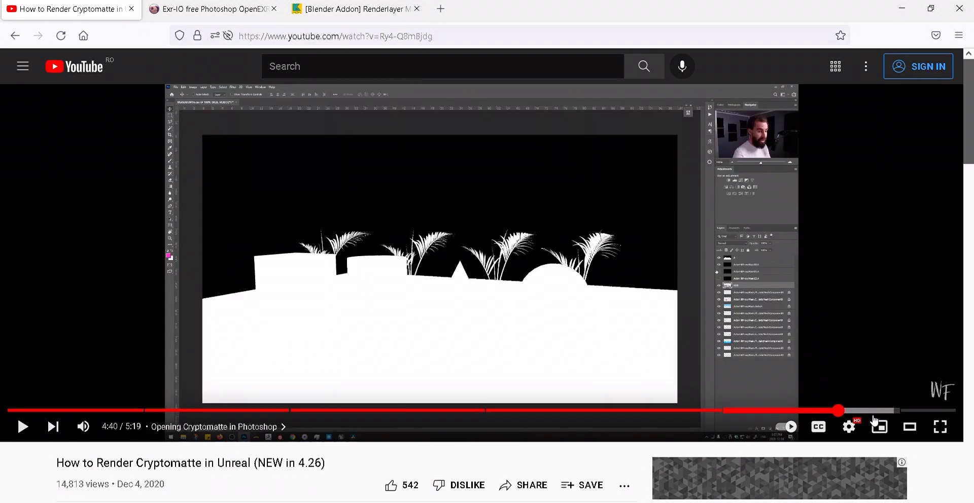
{"action": "left_click", "coordinate": [870, 411]}
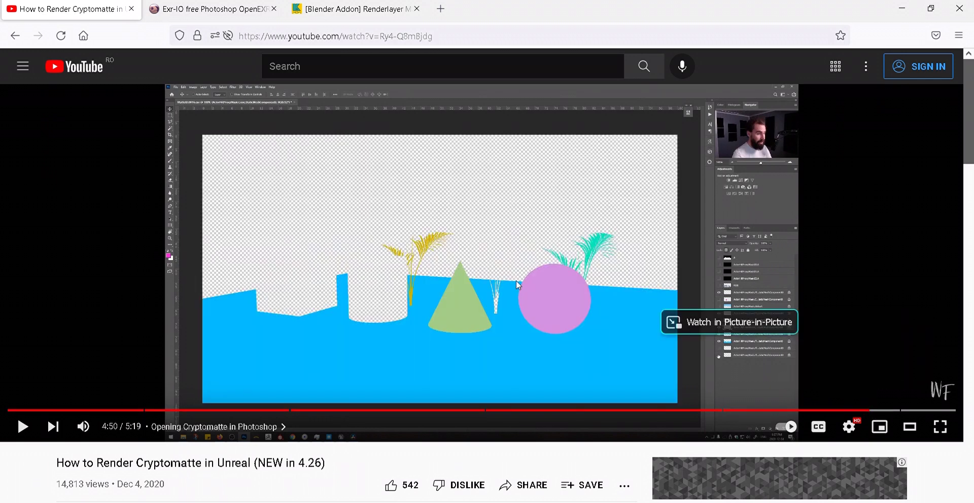
- Play and pause the tutorial past 4:50, then bring up the Exr-IO plug-in page
{"action": "left_click", "coordinate": [516, 281]}
{"action": "left_click", "coordinate": [382, 152]}
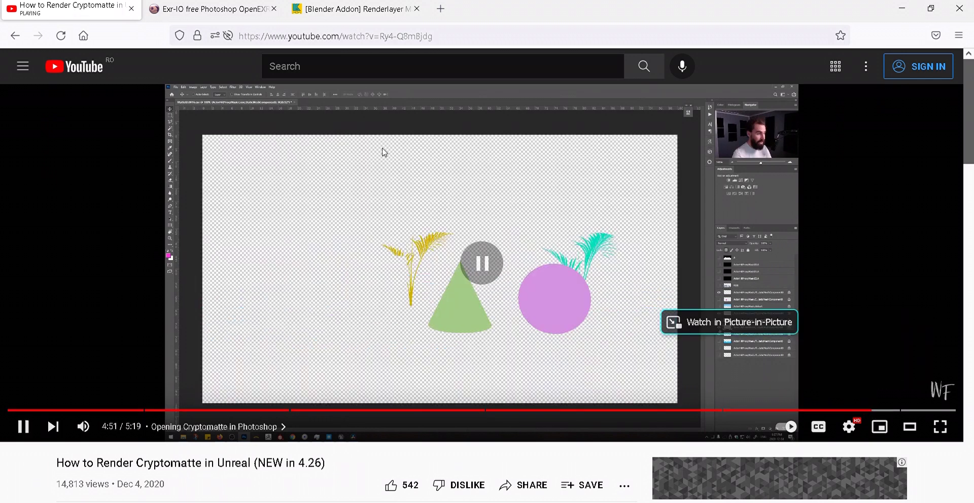
{"action": "left_click", "coordinate": [201, 11]}
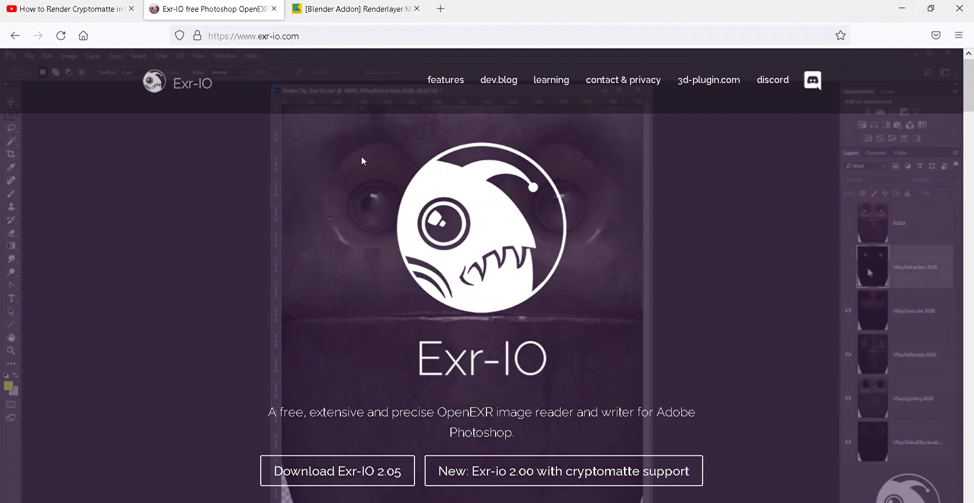
- Look over the Gumroad Renderlayer Manager add-on page, scrolling down and back up
{"action": "left_click", "coordinate": [380, 14]}
{"action": "scroll", "coordinate": [519, 282], "scroll_direction": "down", "scroll_amount": 1}
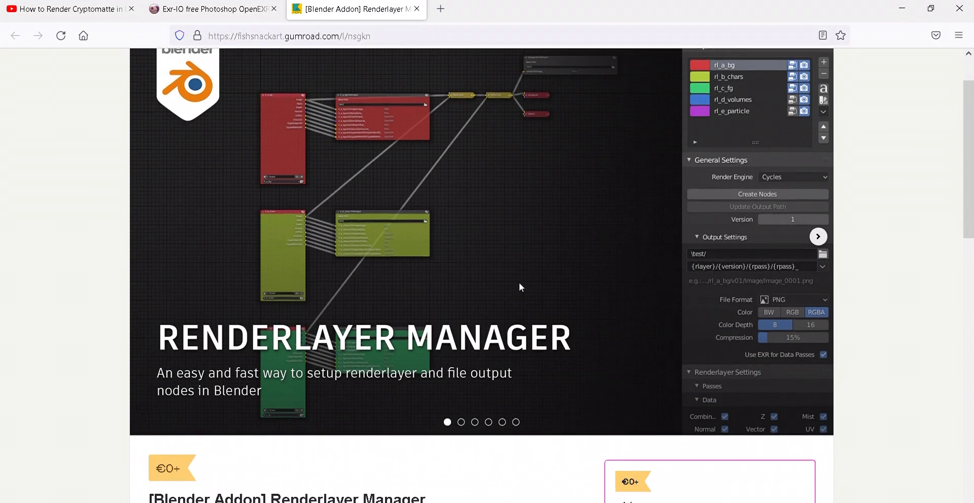
{"action": "scroll", "coordinate": [519, 282], "scroll_direction": "up", "scroll_amount": 1}
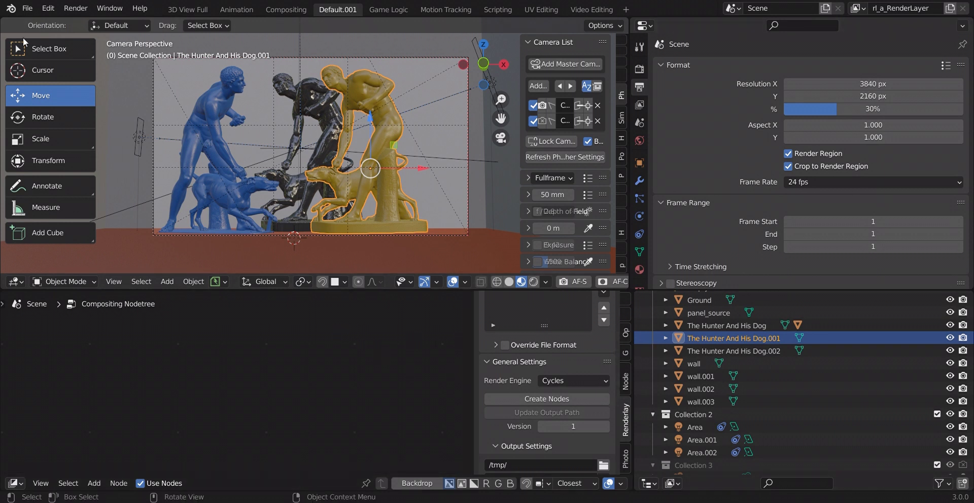
{"action": "left_click", "coordinate": [45, 9]}
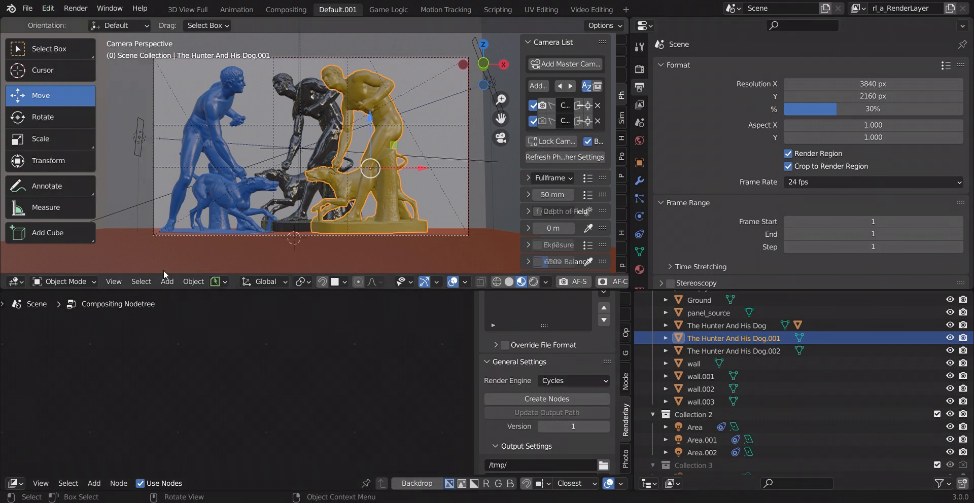
{"action": "left_click", "coordinate": [48, 9]}
{"action": "left_click", "coordinate": [80, 189]}
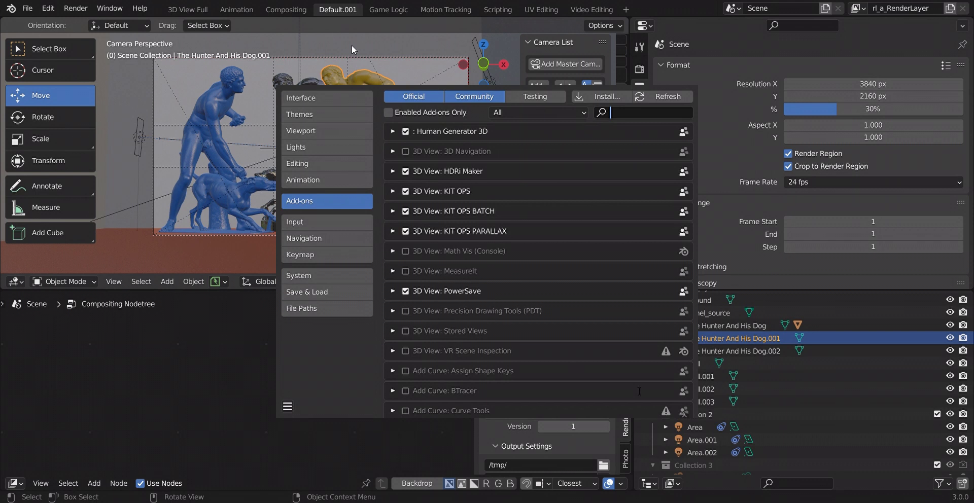
{"action": "type", "text": "Render"}
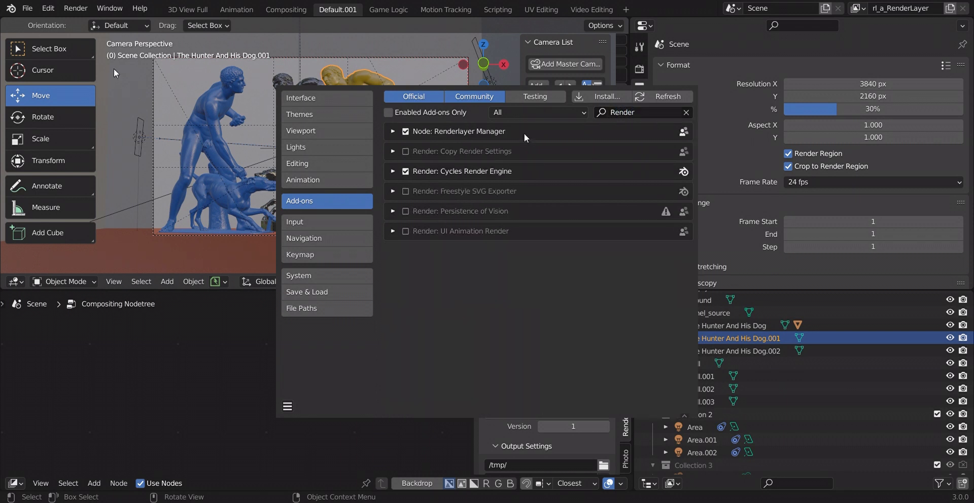
{"action": "left_click", "coordinate": [392, 132]}
{"action": "scroll", "coordinate": [521, 265], "scroll_direction": "down", "scroll_amount": 8}
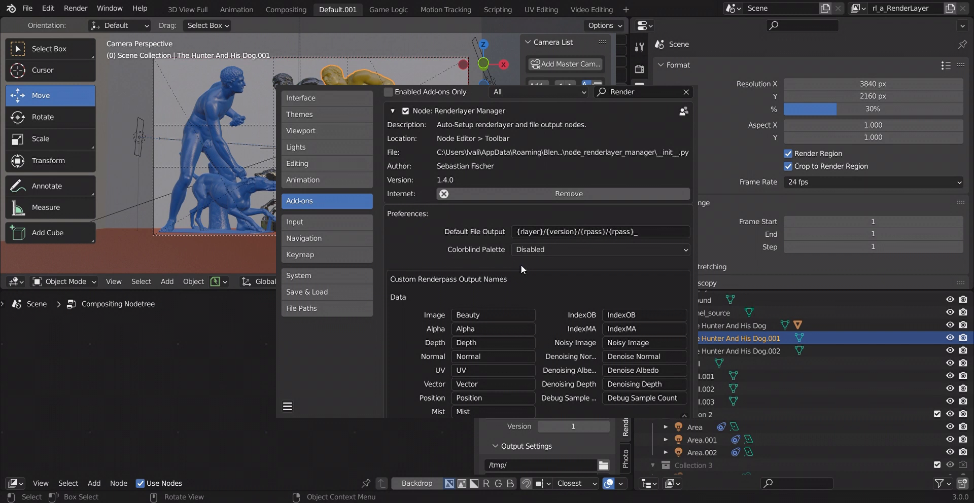
{"action": "scroll", "coordinate": [522, 264], "scroll_direction": "down", "scroll_amount": 3}
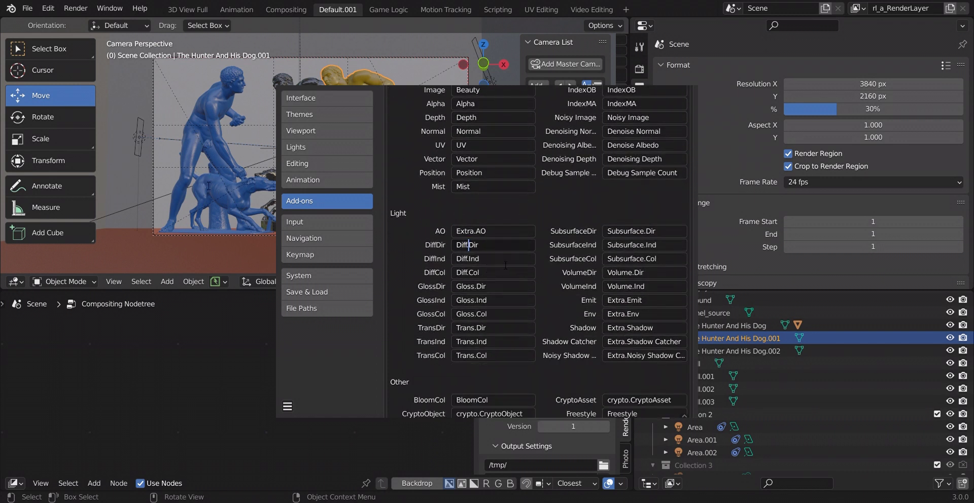
{"action": "key", "text": "Escape"}
{"action": "scroll", "coordinate": [546, 277], "scroll_direction": "down", "scroll_amount": 4}
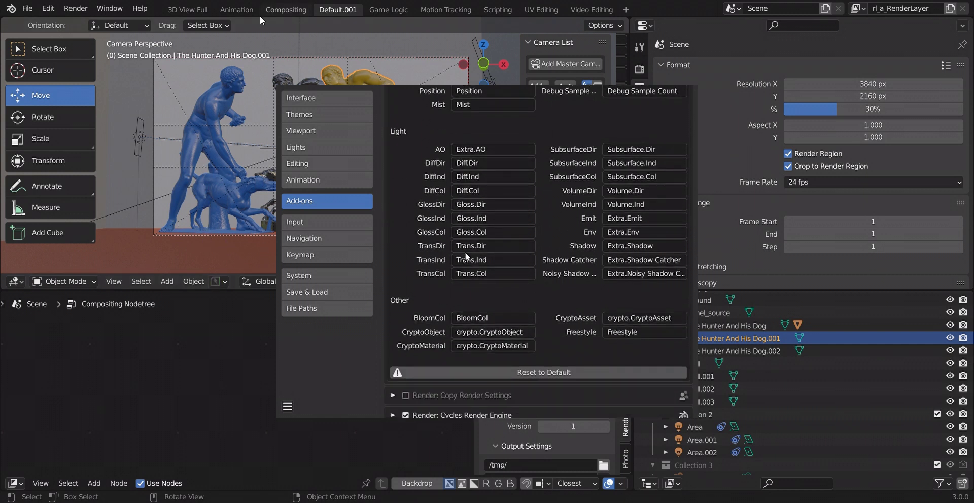
{"action": "left_click", "coordinate": [477, 334]}
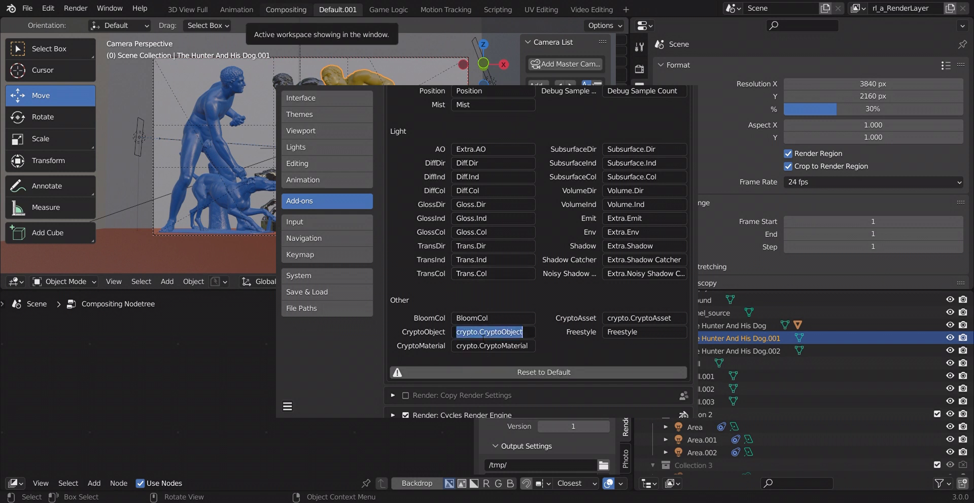
{"action": "left_click", "coordinate": [483, 332]}
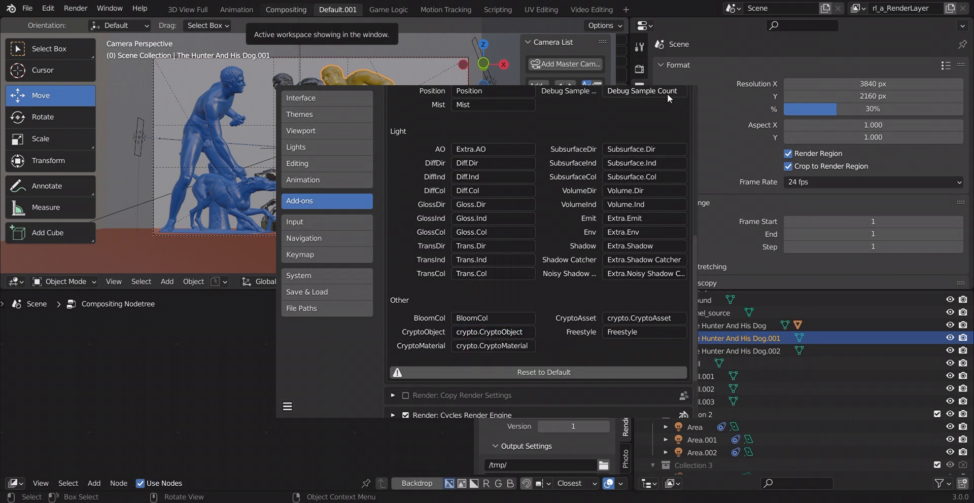
{"action": "left_click", "coordinate": [384, 220]}
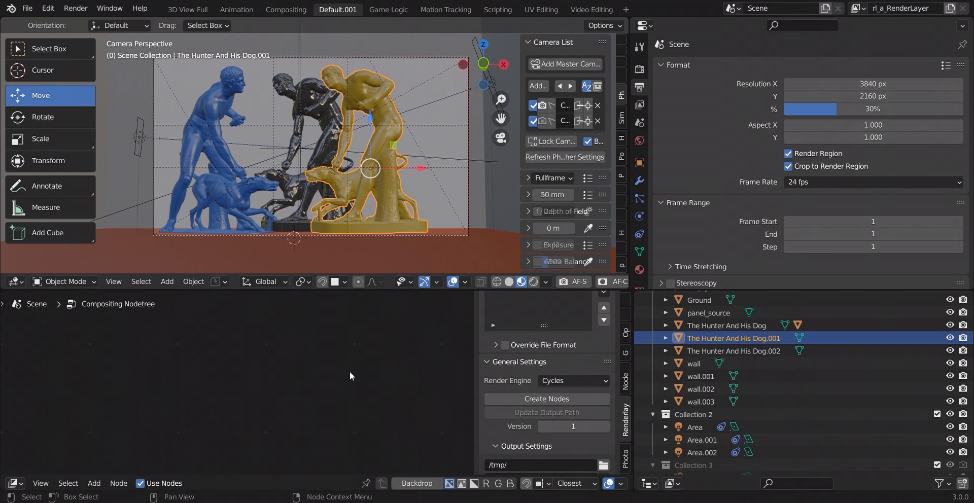
- Show the View Layer render passes and scroll to the Cryptomatte Object setting
{"action": "left_click", "coordinate": [639, 104]}
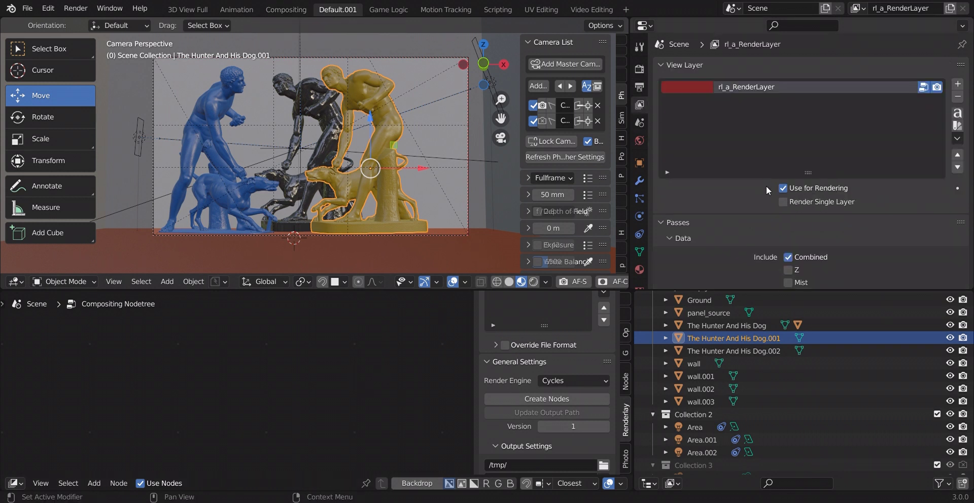
{"action": "scroll", "coordinate": [766, 186], "scroll_direction": "down", "scroll_amount": 5}
{"action": "scroll", "coordinate": [804, 161], "scroll_direction": "down", "scroll_amount": 10}
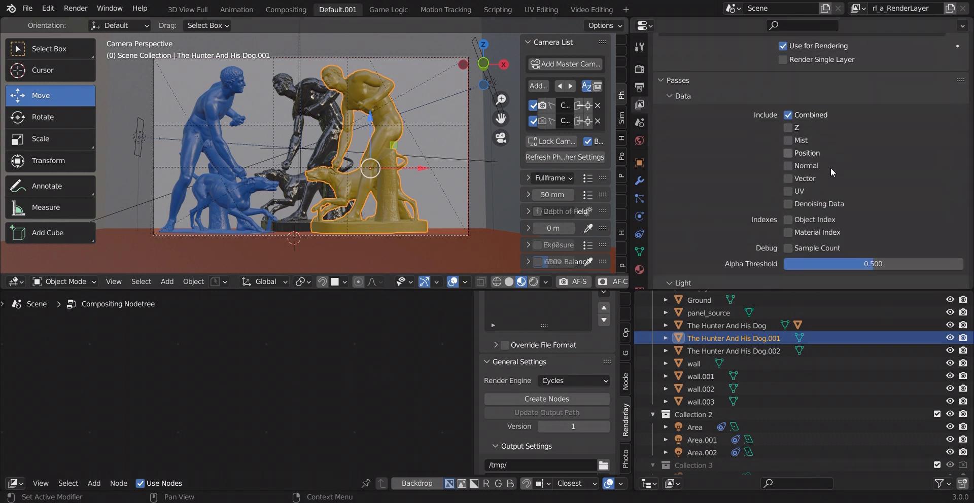
{"action": "scroll", "coordinate": [802, 150], "scroll_direction": "down", "scroll_amount": 10}
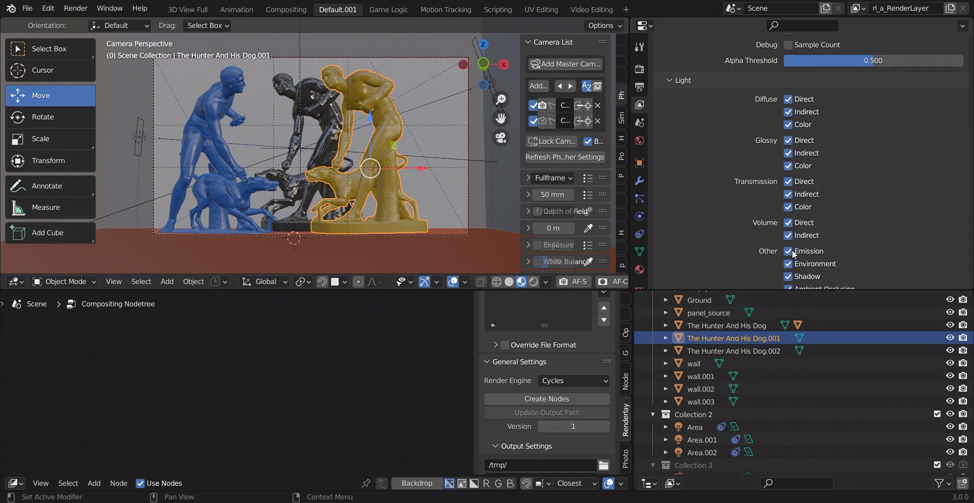
{"action": "scroll", "coordinate": [810, 165], "scroll_direction": "down", "scroll_amount": 2}
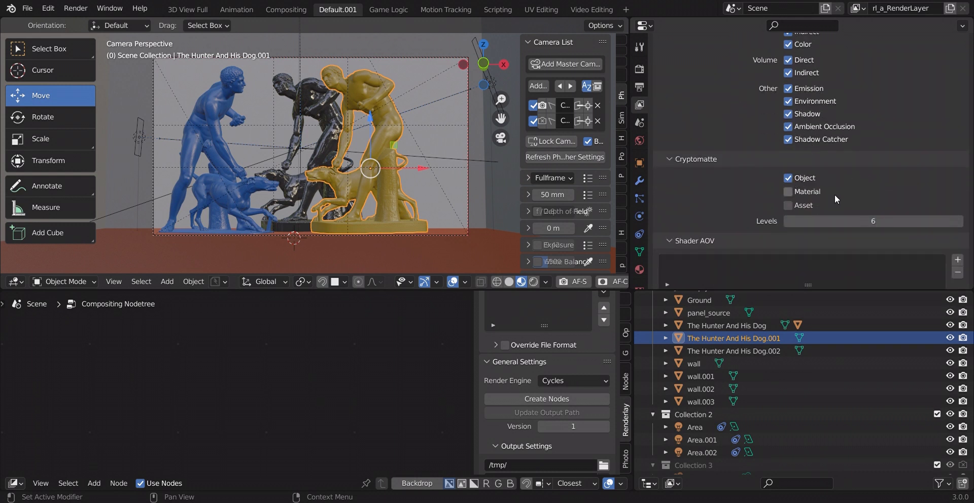
{"action": "scroll", "coordinate": [835, 195], "scroll_direction": "up", "scroll_amount": 3}
{"action": "scroll", "coordinate": [492, 407], "scroll_direction": "up", "scroll_amount": 4}
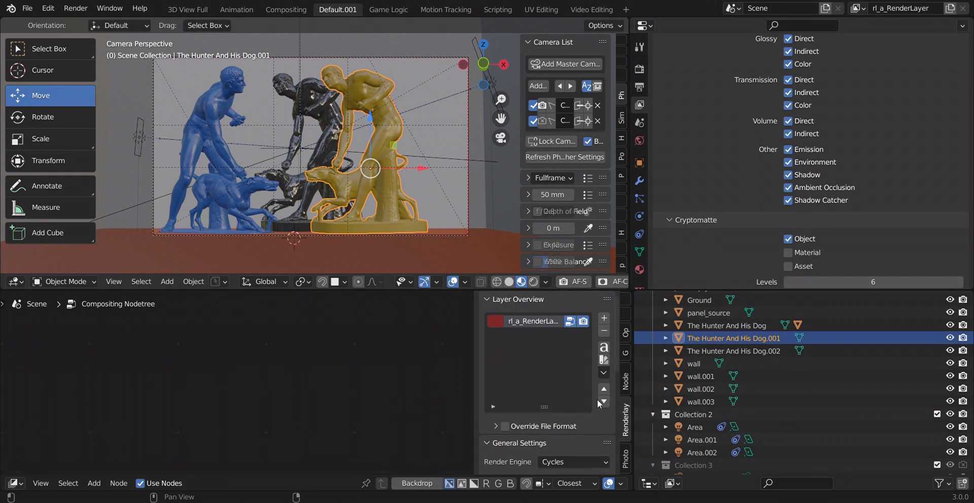
- Keep the node editor set to Compositor and scroll the sidebar
{"action": "left_click", "coordinate": [16, 483]}
{"action": "left_click", "coordinate": [43, 399]}
{"action": "scroll", "coordinate": [575, 434], "scroll_direction": "down", "scroll_amount": 5}
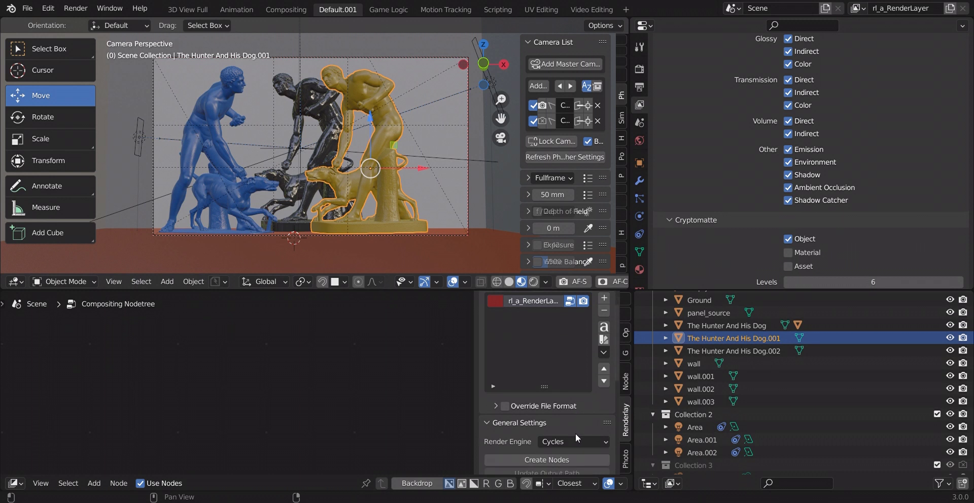
- Generate the compositor output nodes for the render layer and pan to the sockets
{"action": "left_click", "coordinate": [547, 380]}
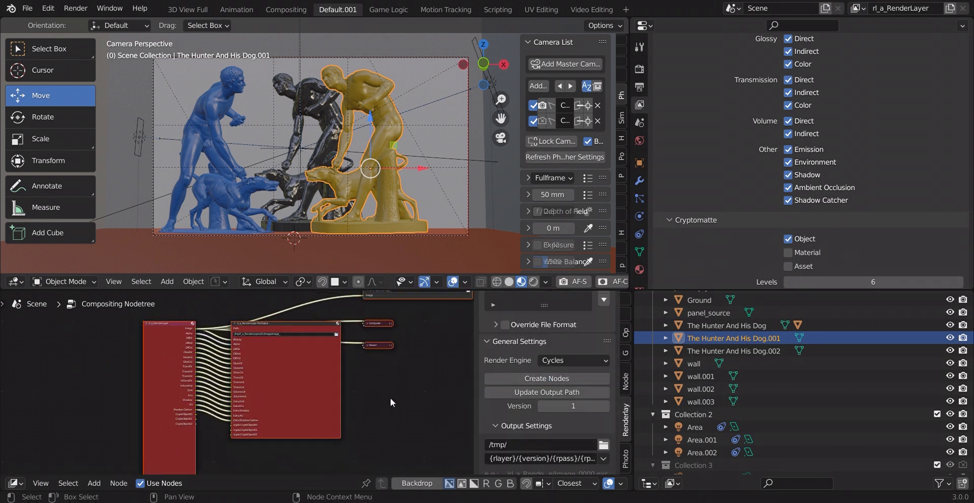
{"action": "scroll", "coordinate": [391, 397], "scroll_direction": "up", "scroll_amount": 3}
{"action": "scroll", "coordinate": [300, 353], "scroll_direction": "up", "scroll_amount": 2}
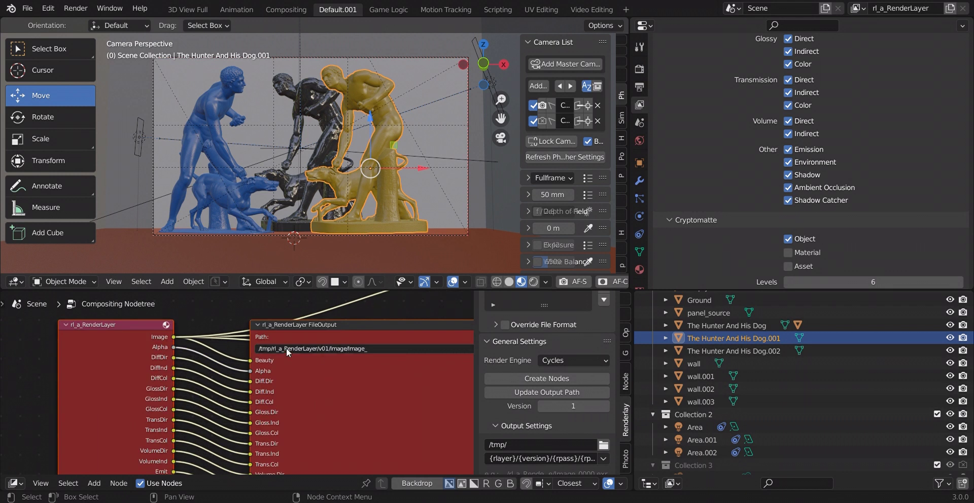
{"action": "scroll", "coordinate": [369, 393], "scroll_direction": "down", "scroll_amount": 2}
{"action": "middle_click_drag", "start_coordinate": [367, 407], "coordinate": [355, 345]}
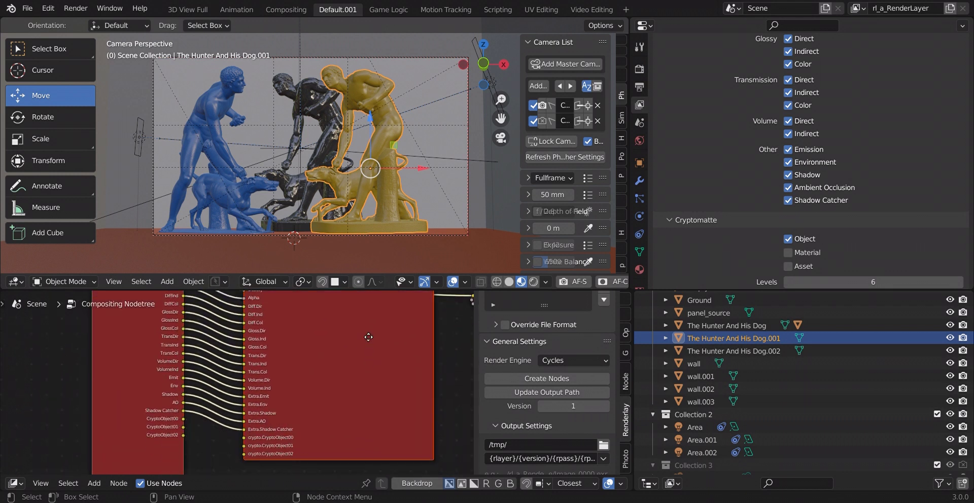
{"action": "scroll", "coordinate": [187, 360], "scroll_direction": "down", "scroll_amount": 3, "text": "shift"}
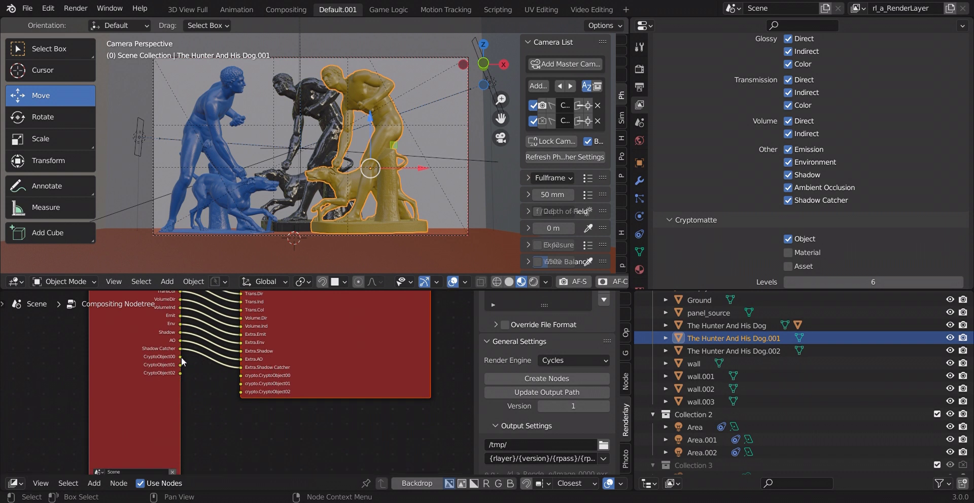
- Link CryptoObject00, 01 and 02 to the File Output node's crypto inputs
{"action": "left_click_drag", "start_coordinate": [180, 356], "coordinate": [241, 376]}
{"action": "left_click_drag", "start_coordinate": [180, 364], "coordinate": [241, 384]}
{"action": "left_click_drag", "start_coordinate": [180, 372], "coordinate": [241, 392]}
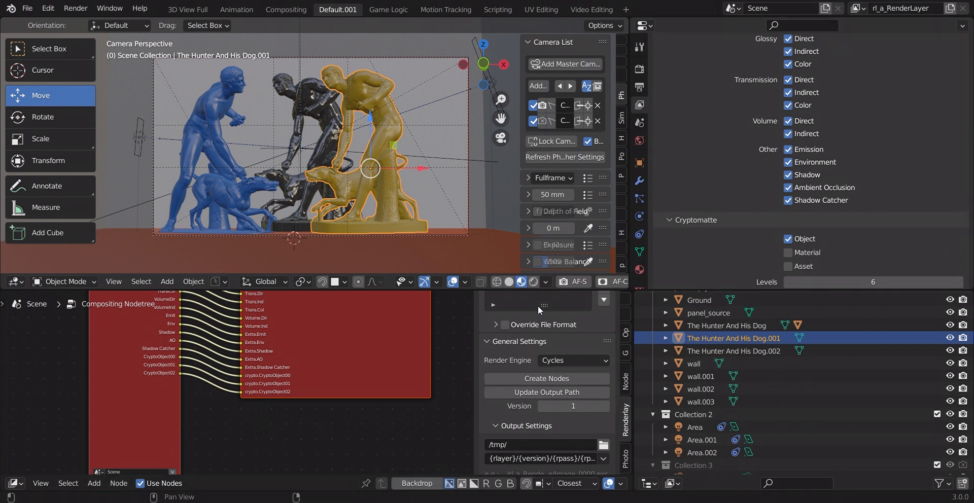
{"action": "middle_click_drag", "start_coordinate": [339, 439], "coordinate": [333, 465]}
{"action": "middle_click_drag", "start_coordinate": [443, 379], "coordinate": [450, 393]}
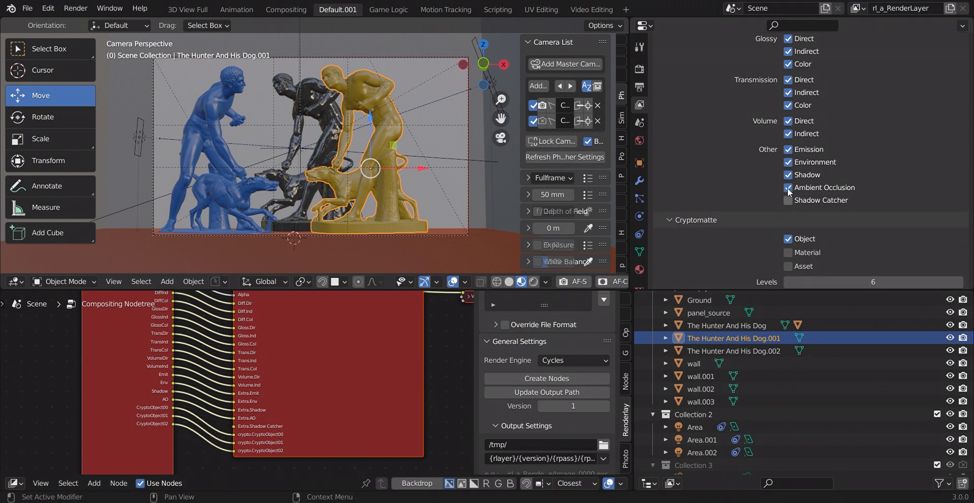
- Disable the AO, shadow, environment and emission passes, rebuild output nodes, and relink CryptoObject
{"action": "left_click_drag", "start_coordinate": [789, 191], "coordinate": [788, 80]}
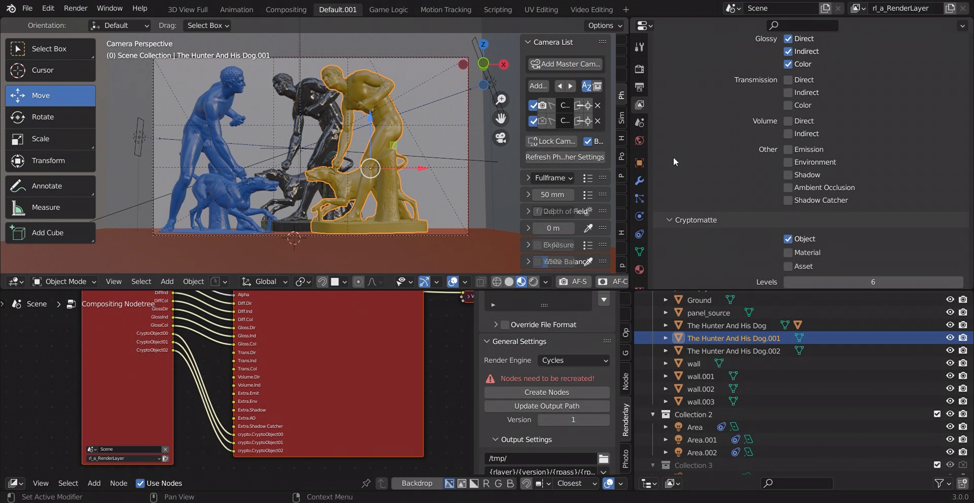
{"action": "left_click", "coordinate": [544, 392]}
{"action": "left_click_drag", "start_coordinate": [173, 341], "coordinate": [233, 369]}
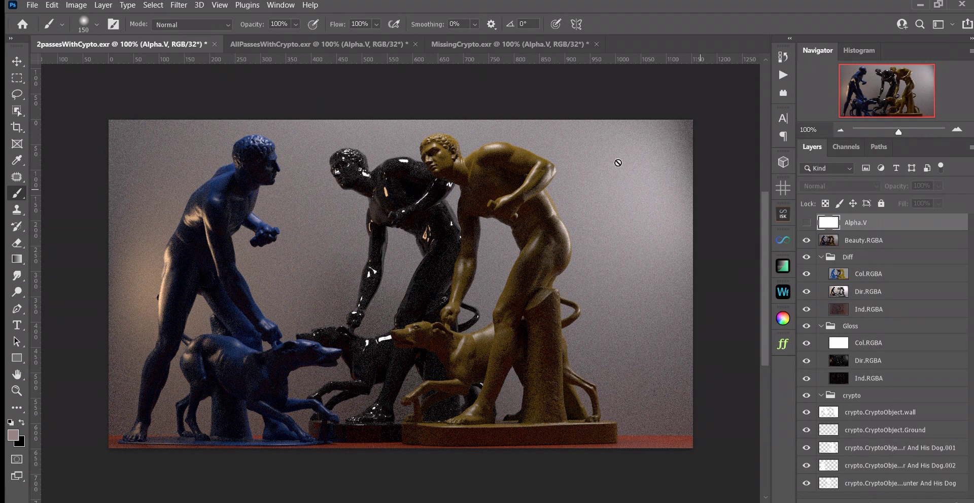
- In MissingCrypto.exr, toggle Beauty.RGBA, Diff and Gloss visibility to compare the passes
{"action": "left_click", "coordinate": [486, 44]}
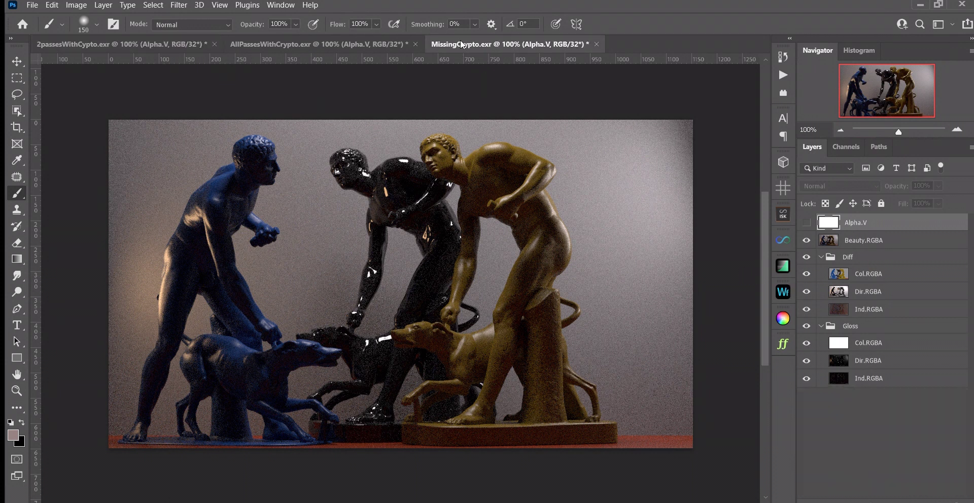
{"action": "left_click", "coordinate": [806, 240]}
{"action": "left_click", "coordinate": [806, 257]}
{"action": "left_click", "coordinate": [805, 326]}
{"action": "left_click", "coordinate": [805, 325]}
{"action": "left_click", "coordinate": [805, 257]}
{"action": "left_click", "coordinate": [873, 406]}
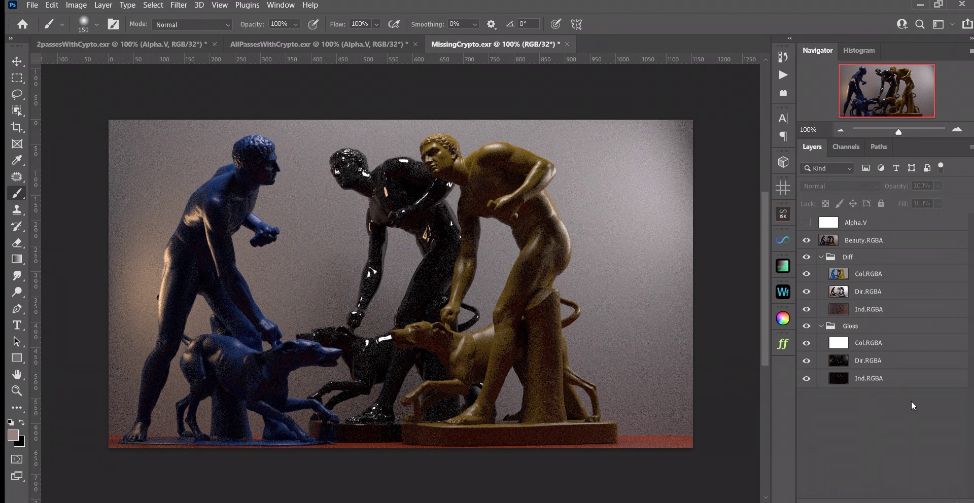
- Back in 2passesWithCypto.exr, load the blue statue and dog selection from its crypto mask
{"action": "key", "text": "ctrl+Tab"}
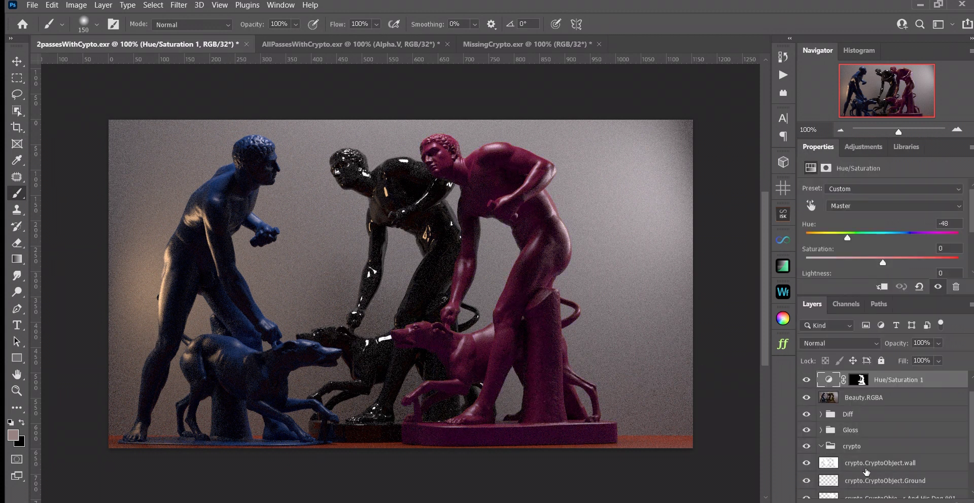
{"action": "scroll", "coordinate": [866, 472], "scroll_direction": "down", "scroll_amount": 3}
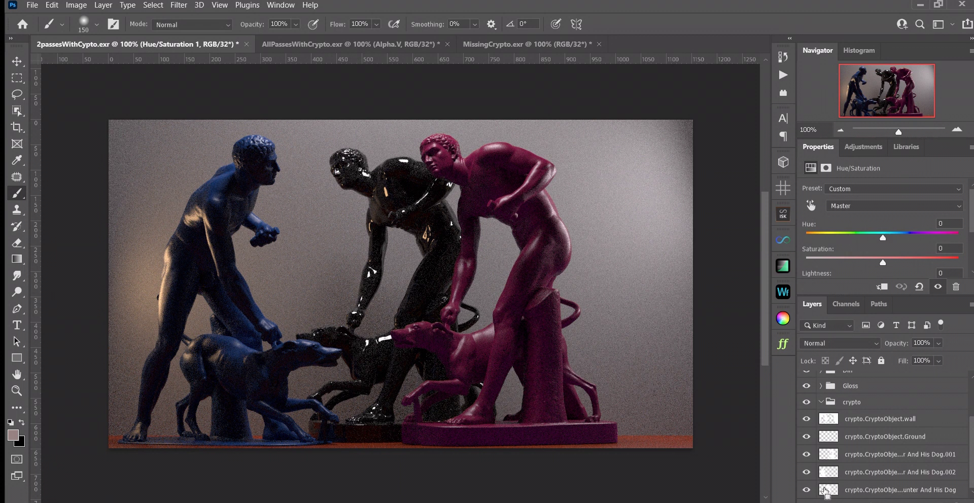
{"action": "left_click", "coordinate": [826, 489], "text": "ctrl"}
{"action": "left_click", "coordinate": [828, 455], "text": "ctrl"}
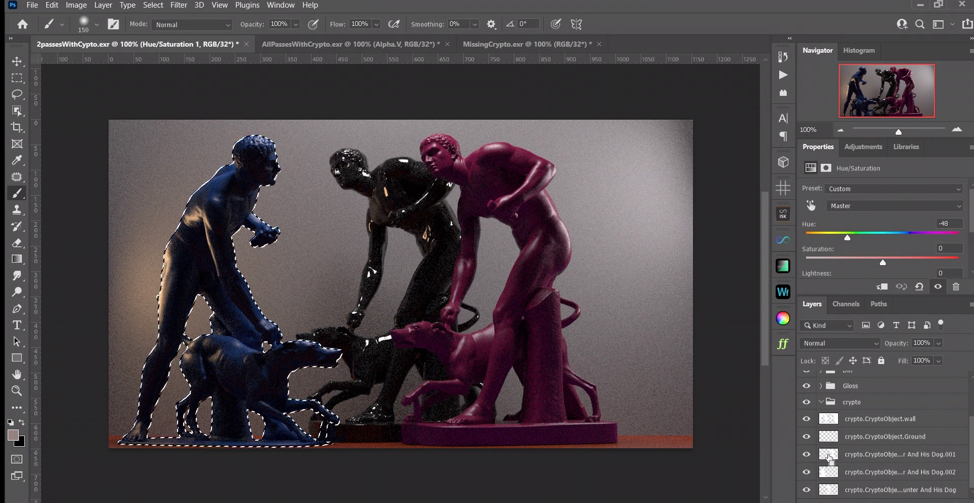
- Preview the statue, ground and wall crypto masks, clear selection, and add a masked Hue/Saturation layer
{"action": "left_click", "coordinate": [829, 472], "text": "ctrl"}
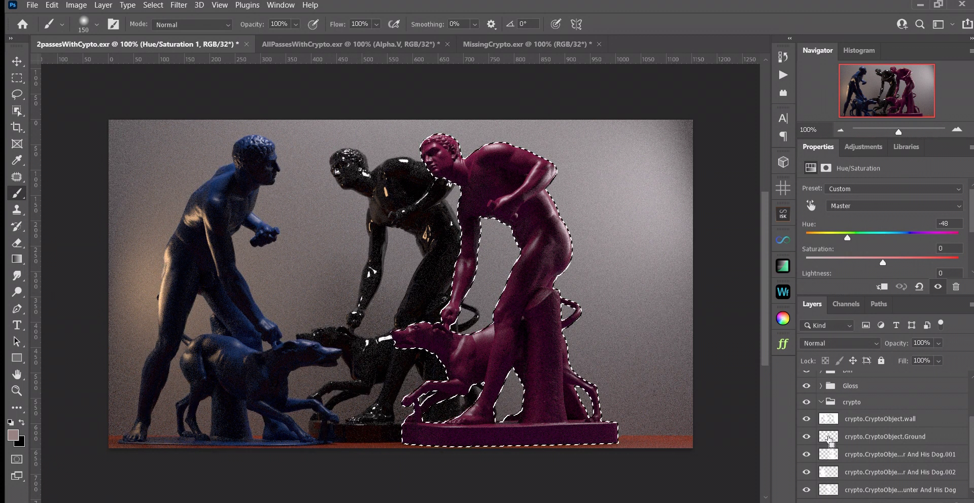
{"action": "left_click", "coordinate": [828, 436], "text": "ctrl"}
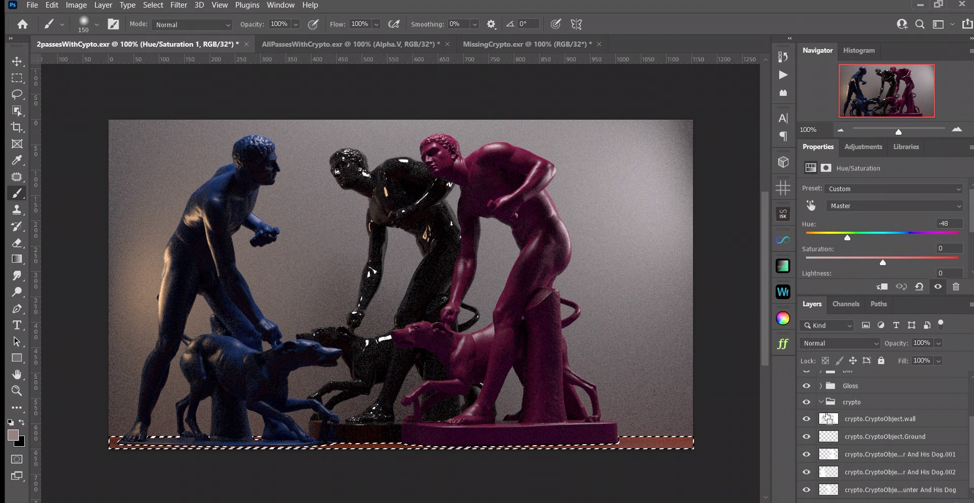
{"action": "left_click", "coordinate": [831, 419], "text": "ctrl"}
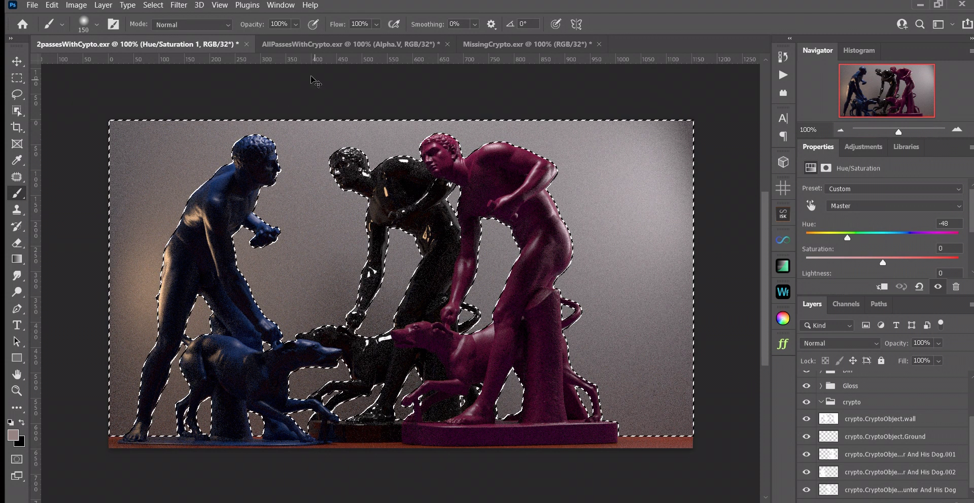
{"action": "key", "text": "ctrl+d"}
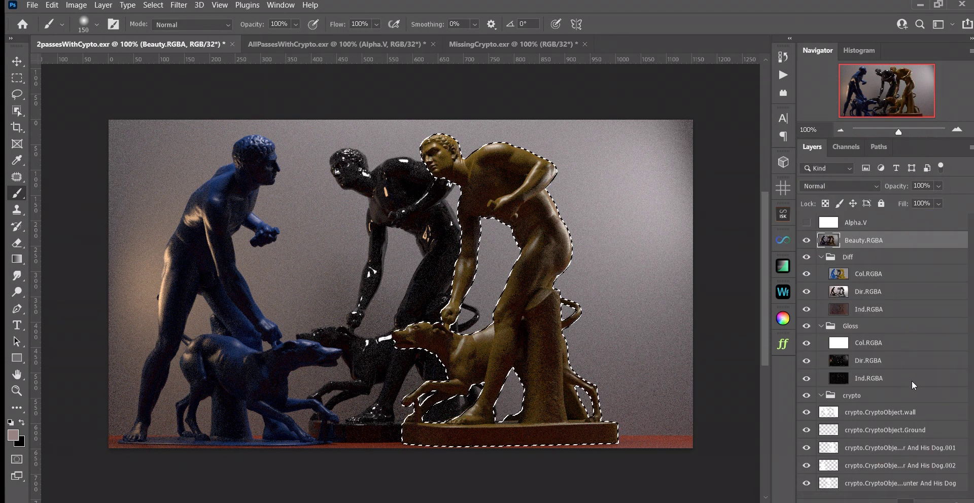
{"action": "left_click", "coordinate": [872, 267]}
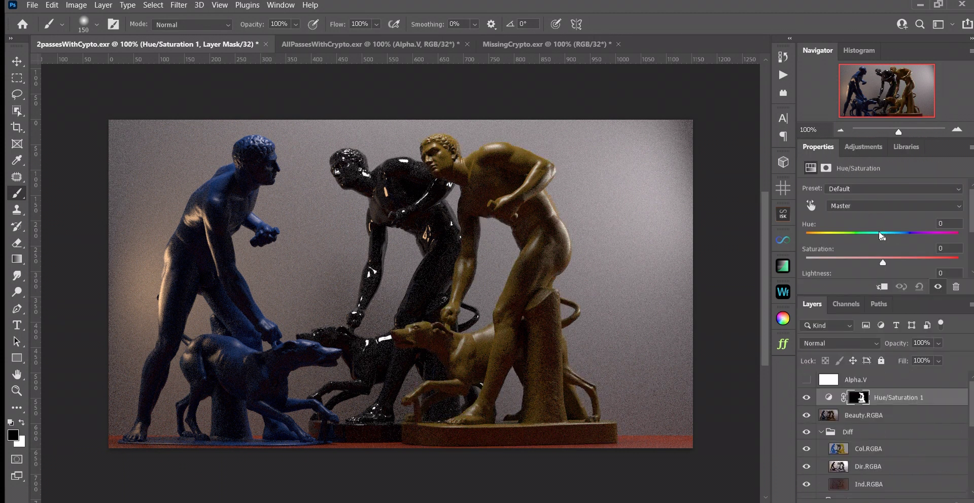
- Set the Hue/Saturation 1 hue shift to -48, checking its layer mask
{"action": "left_click_drag", "start_coordinate": [879, 234], "coordinate": [854, 234]}
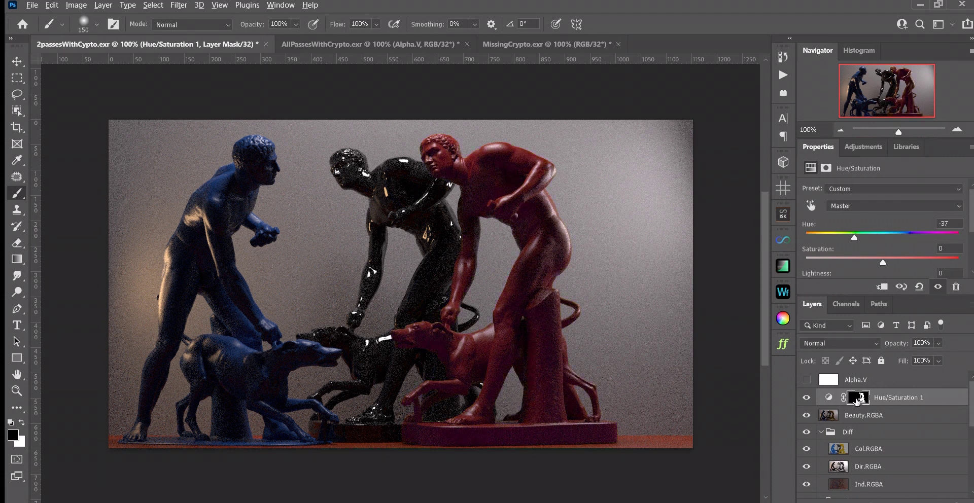
{"action": "left_click", "coordinate": [856, 398], "text": "alt"}
{"action": "left_click", "coordinate": [828, 398]}
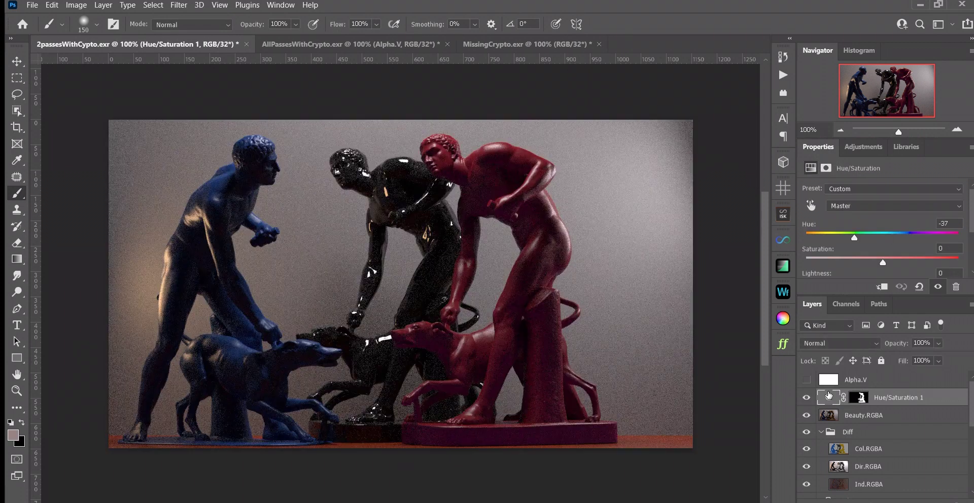
{"action": "left_click_drag", "start_coordinate": [874, 234], "coordinate": [847, 235]}
- Collapse the Diff and Gloss groups and select the black statue from its crypto mask
{"action": "scroll", "coordinate": [882, 446], "scroll_direction": "down", "scroll_amount": 1}
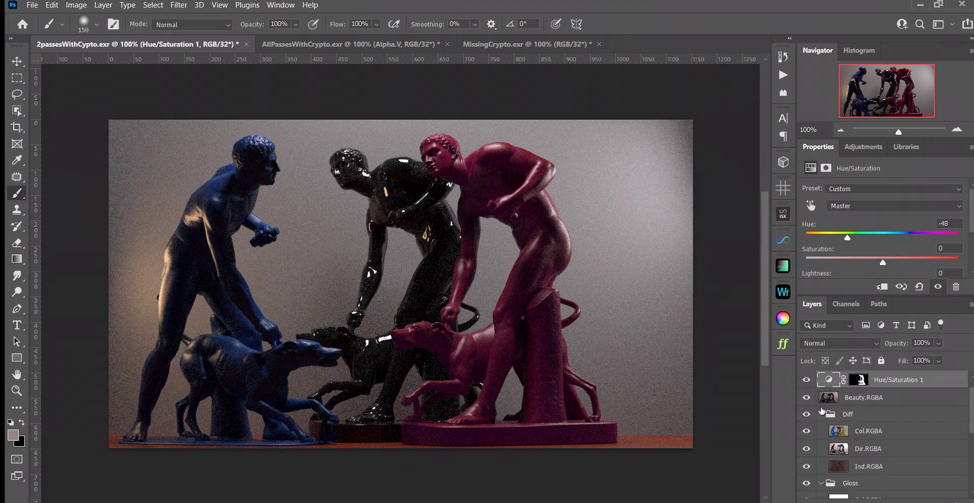
{"action": "left_click", "coordinate": [820, 413]}
{"action": "left_click", "coordinate": [821, 431]}
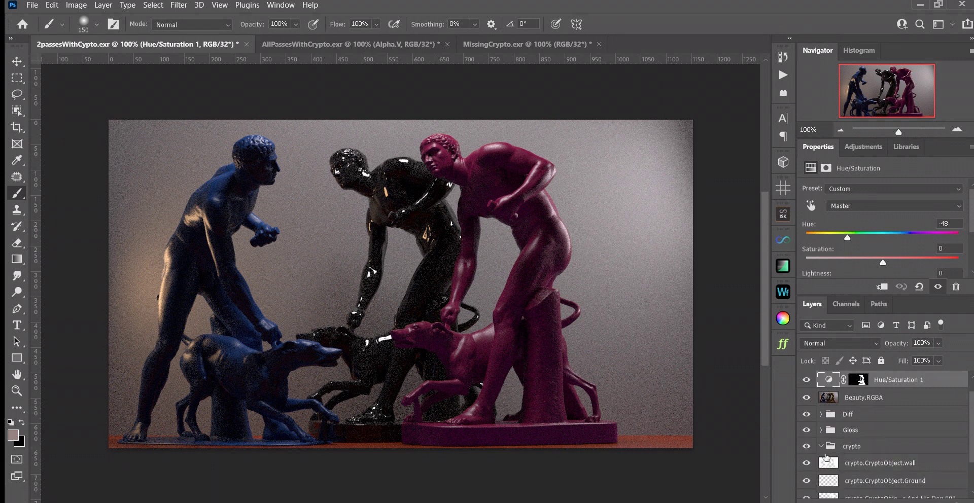
{"action": "scroll", "coordinate": [865, 473], "scroll_direction": "down", "scroll_amount": 3}
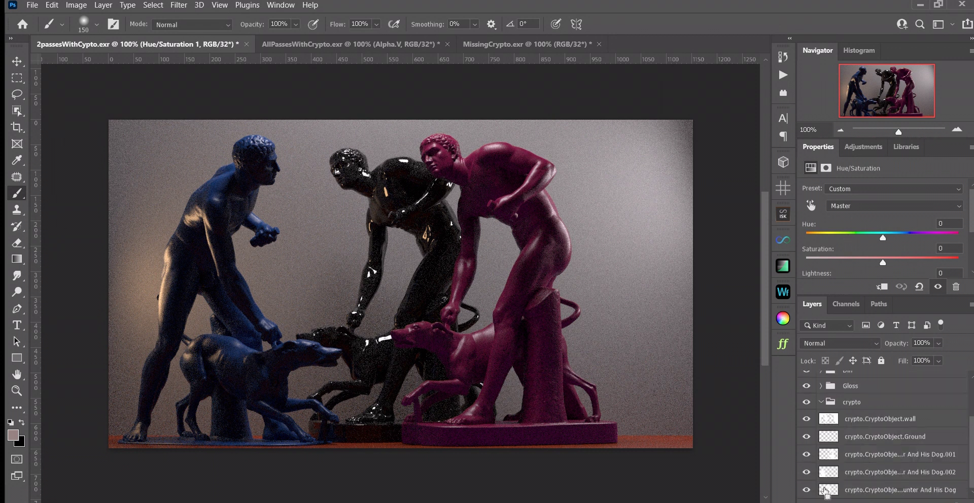
{"action": "left_click", "coordinate": [826, 490], "text": "ctrl"}
{"action": "left_click", "coordinate": [830, 458], "text": "ctrl"}
{"action": "left_click", "coordinate": [828, 471], "text": "ctrl"}
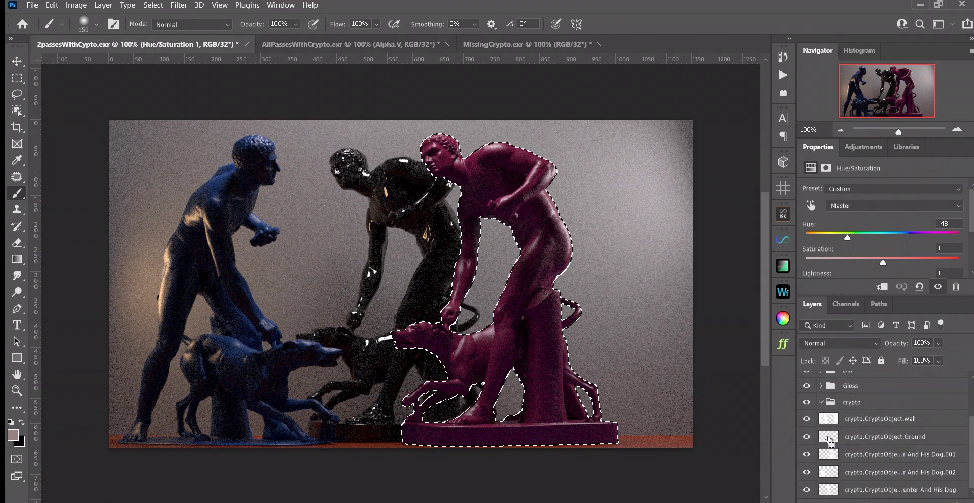
{"action": "left_click", "coordinate": [828, 437], "text": "ctrl"}
{"action": "left_click", "coordinate": [828, 419], "text": "ctrl"}
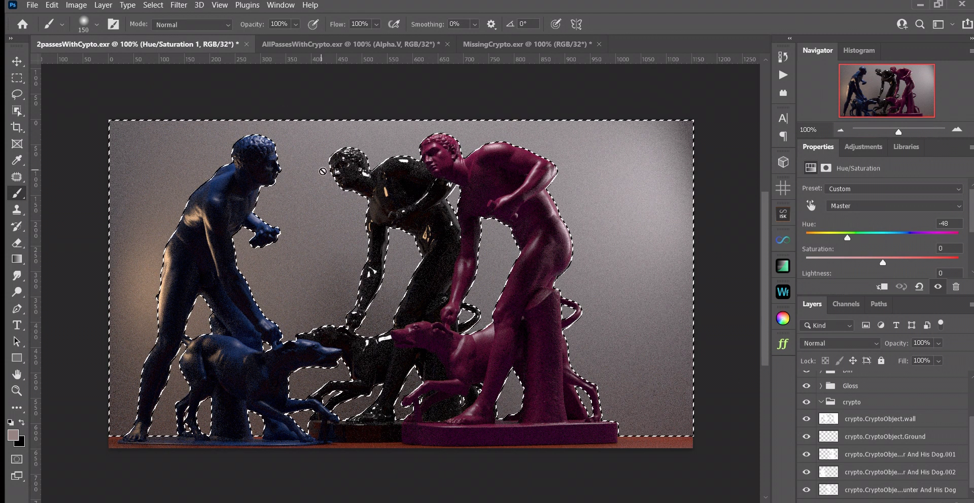
{"action": "key", "text": "ctrl+d"}
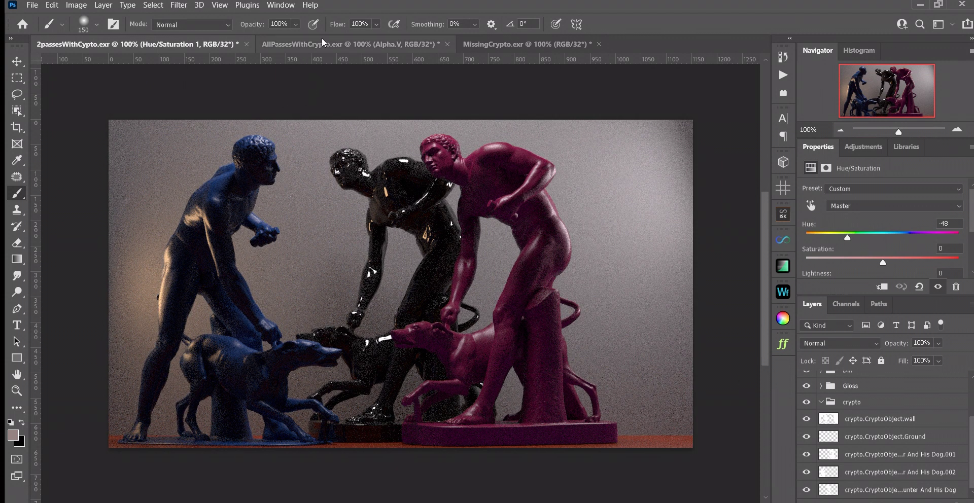
{"action": "scroll", "coordinate": [866, 457], "scroll_direction": "up", "scroll_amount": 2}
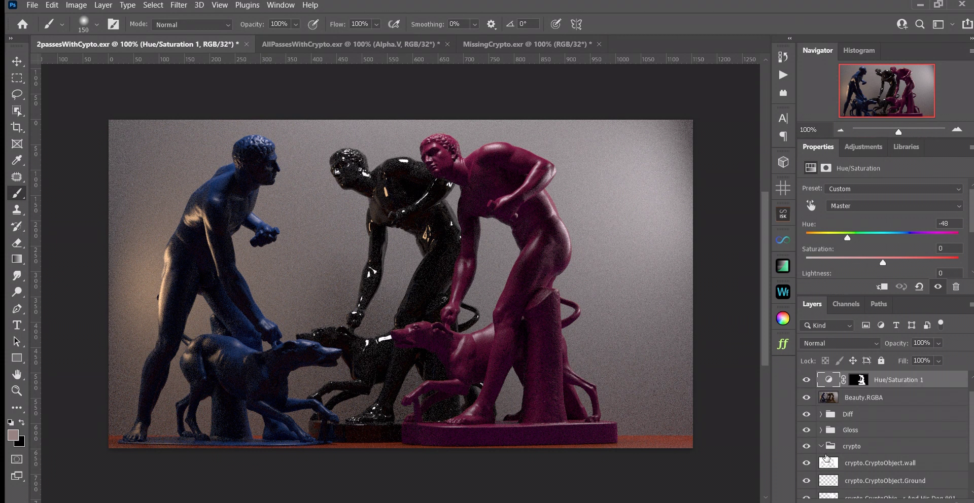
{"action": "scroll", "coordinate": [866, 472], "scroll_direction": "down", "scroll_amount": 2}
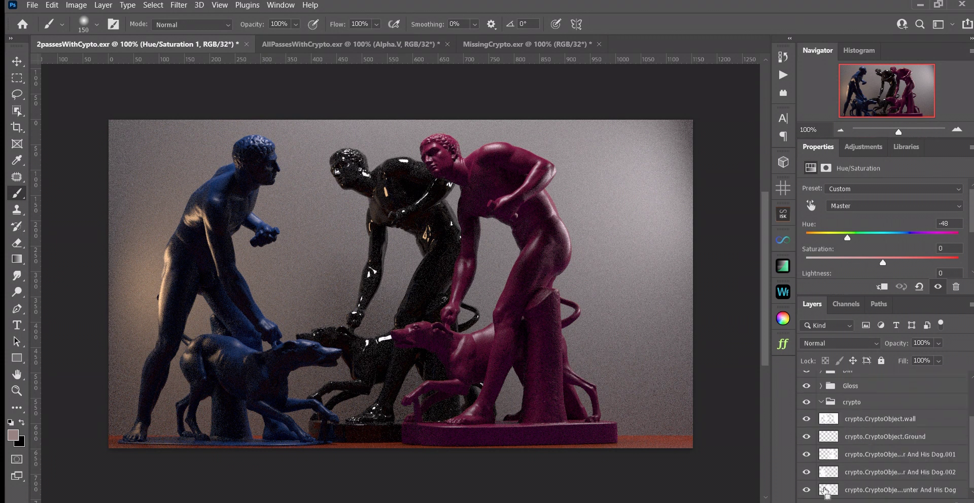
{"action": "left_click", "coordinate": [824, 490], "text": "ctrl"}
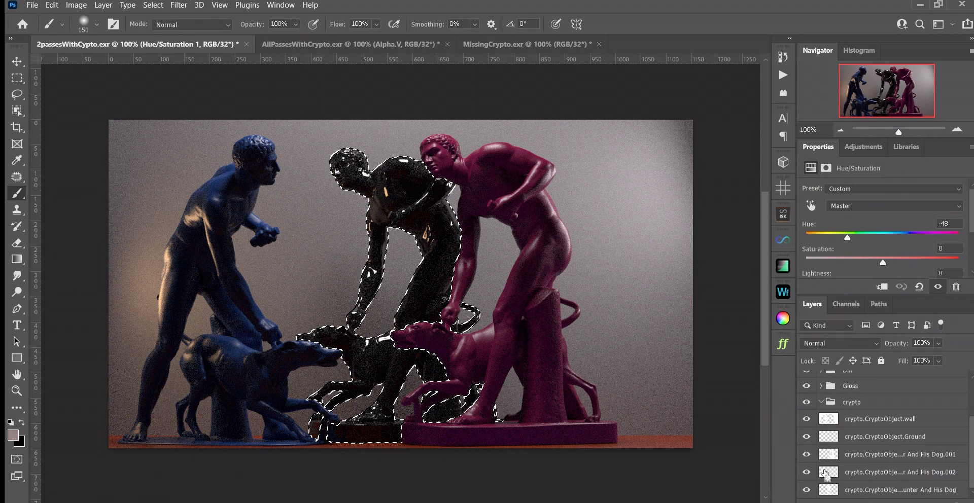
{"action": "left_click", "coordinate": [829, 455], "text": "ctrl"}
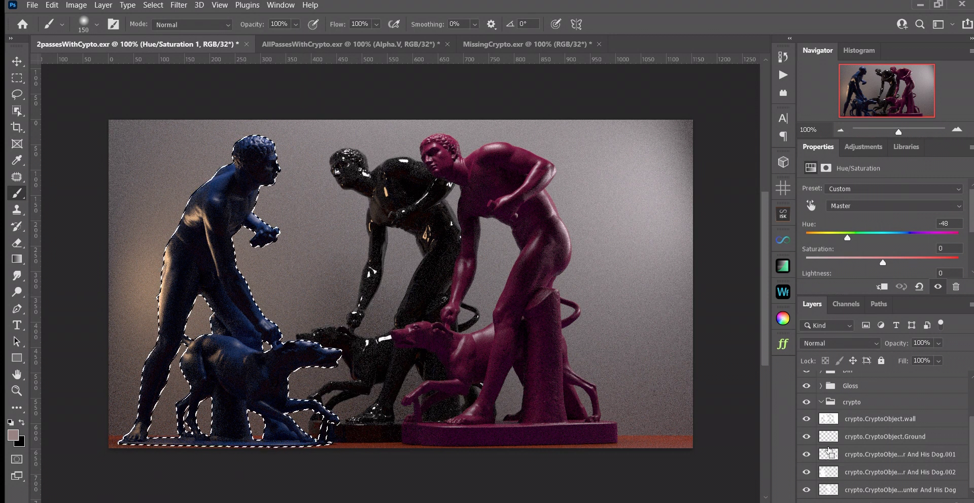
{"action": "left_click", "coordinate": [829, 439], "text": "ctrl"}
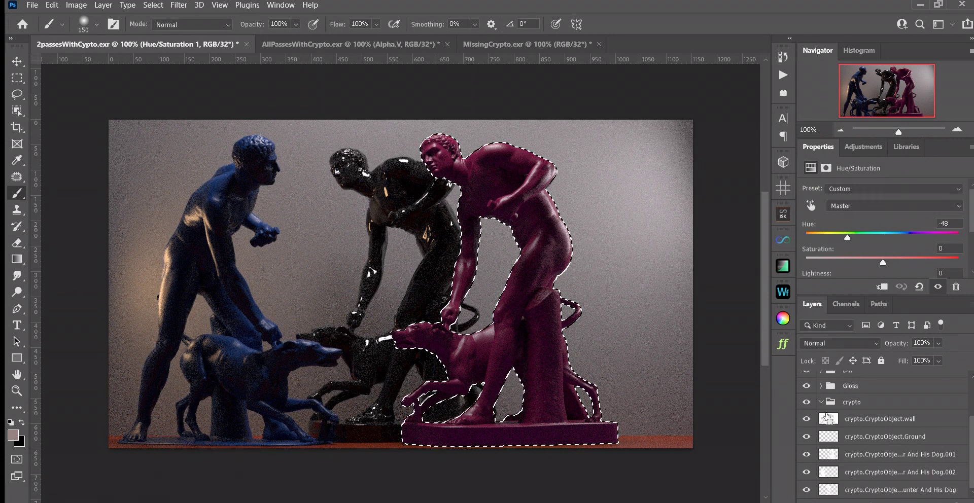
{"action": "left_click", "coordinate": [824, 417], "text": "ctrl"}
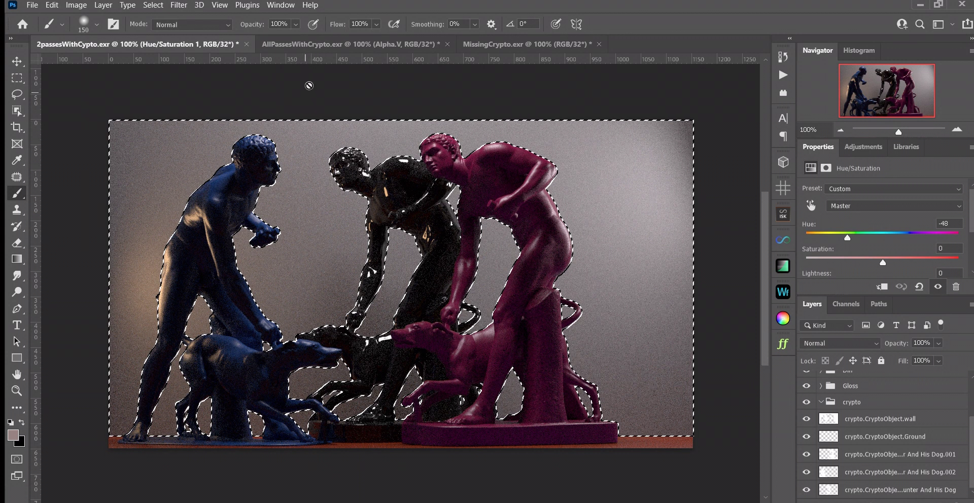
{"action": "key", "text": "ctrl+d"}
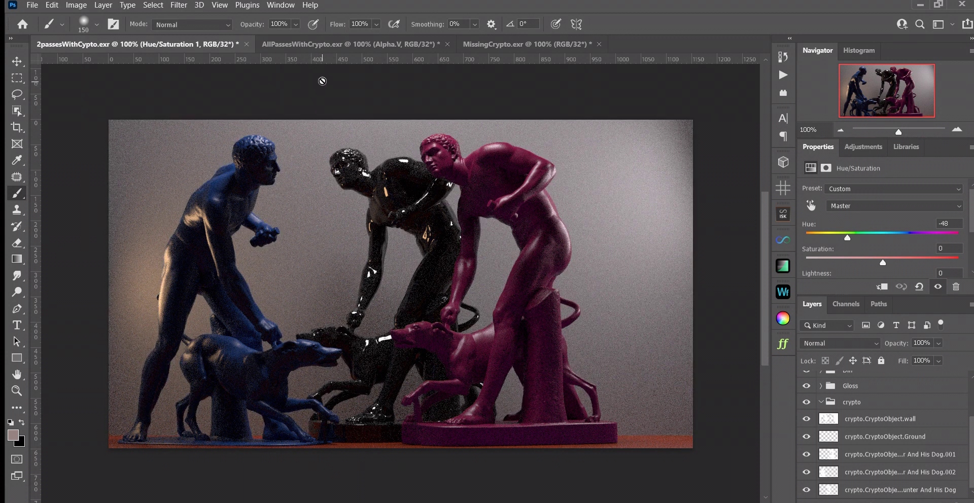
{"action": "scroll", "coordinate": [865, 471], "scroll_direction": "up", "scroll_amount": 3}
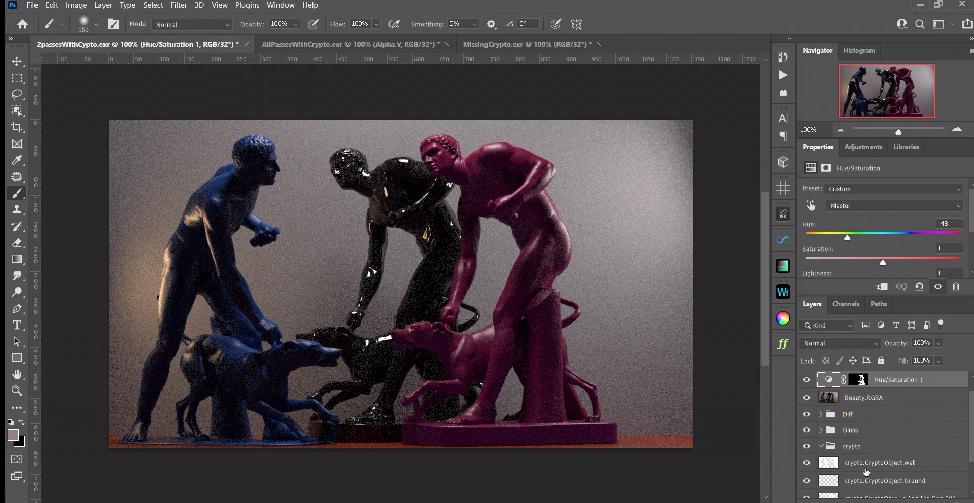
{"action": "scroll", "coordinate": [866, 471], "scroll_direction": "down", "scroll_amount": 3}
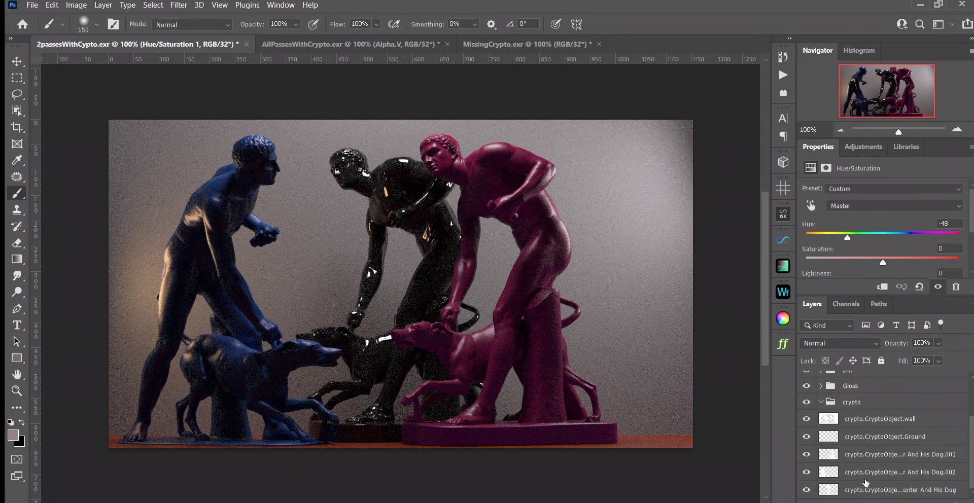
{"action": "left_click", "coordinate": [824, 490], "text": "ctrl"}
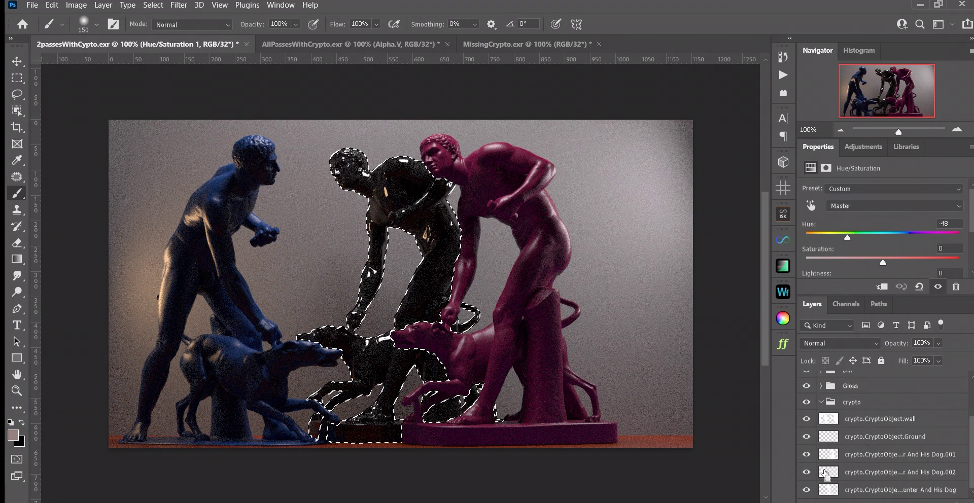
{"action": "left_click", "coordinate": [828, 472], "text": "ctrl"}
{"action": "left_click", "coordinate": [829, 455], "text": "ctrl"}
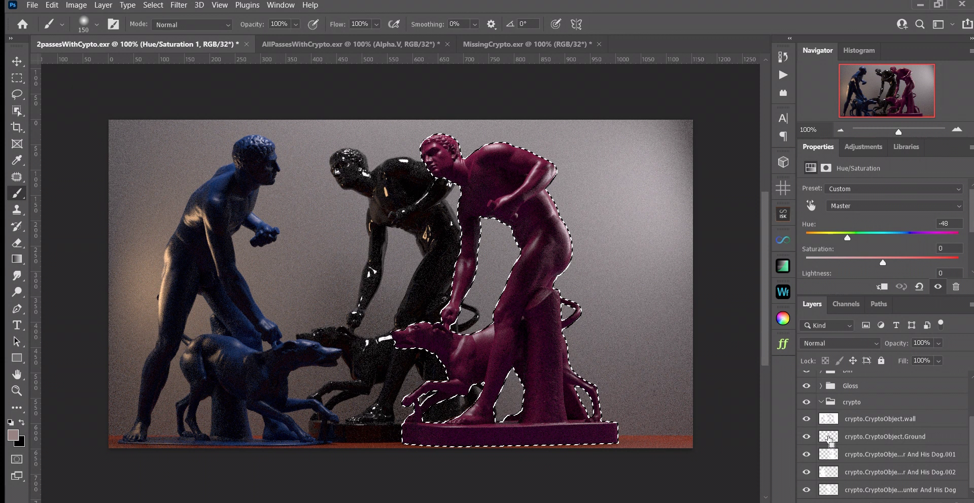
{"action": "left_click", "coordinate": [827, 418], "text": "ctrl"}
{"action": "left_click", "coordinate": [828, 419], "text": "ctrl"}
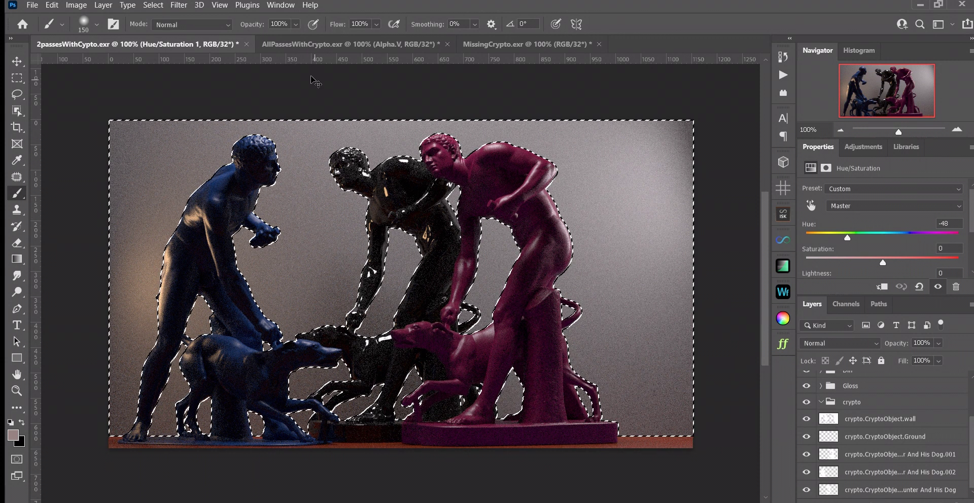
{"action": "key", "text": "ctrl+d"}
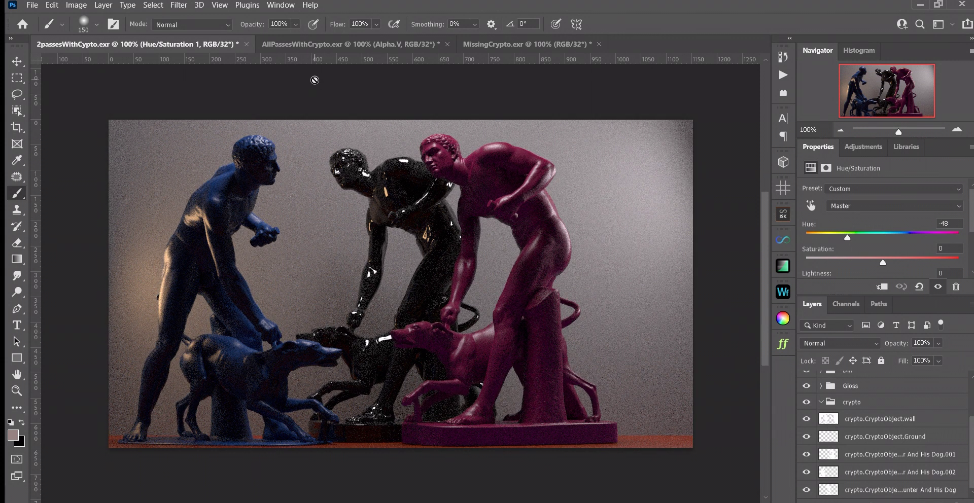
- In AllPassesWithCrypto.exr, reposition the Beauty.RGBA layer and toggle the Extra group's visibility
{"action": "left_click", "coordinate": [323, 42]}
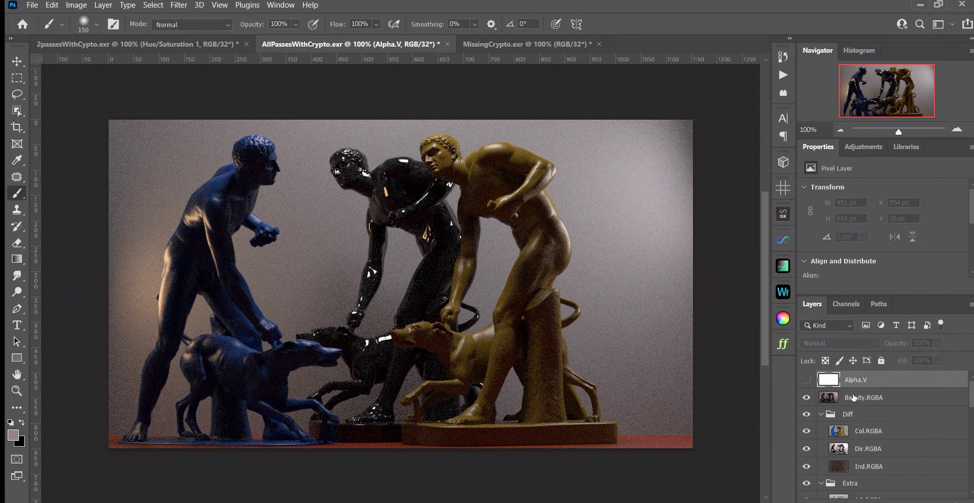
{"action": "left_click", "coordinate": [955, 399]}
{"action": "left_click_drag", "start_coordinate": [968, 394], "coordinate": [970, 419]}
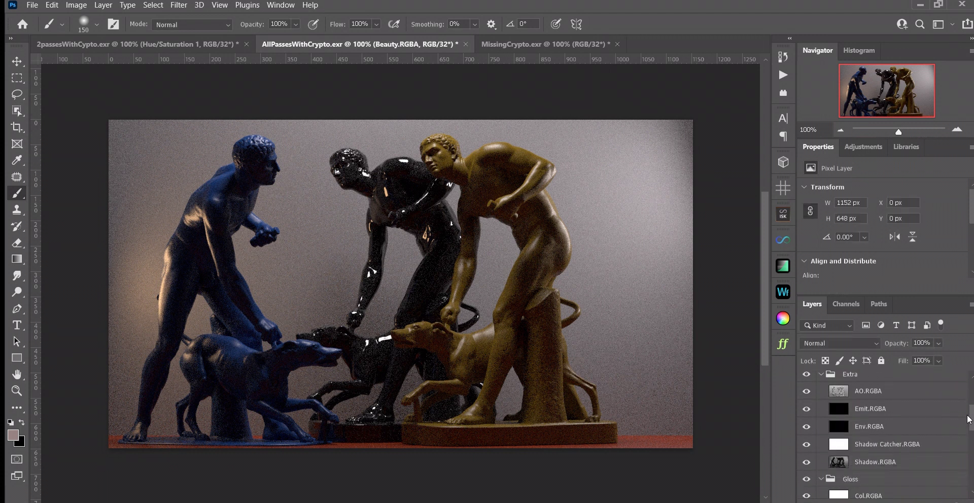
{"action": "left_click", "coordinate": [805, 375]}
{"action": "left_click", "coordinate": [806, 375]}
- Toggle the Diff group's visibility and hide the Volume group of passes
{"action": "scroll", "coordinate": [828, 401], "scroll_direction": "up", "scroll_amount": 5}
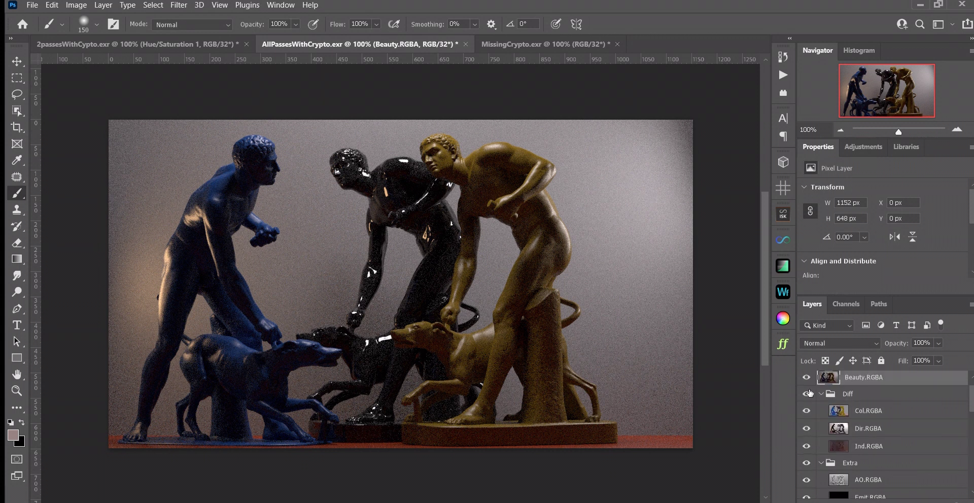
{"action": "left_click", "coordinate": [807, 393]}
{"action": "left_click", "coordinate": [807, 393]}
{"action": "left_click", "coordinate": [806, 394]}
{"action": "left_click", "coordinate": [806, 393]}
{"action": "scroll", "coordinate": [842, 419], "scroll_direction": "down", "scroll_amount": 1}
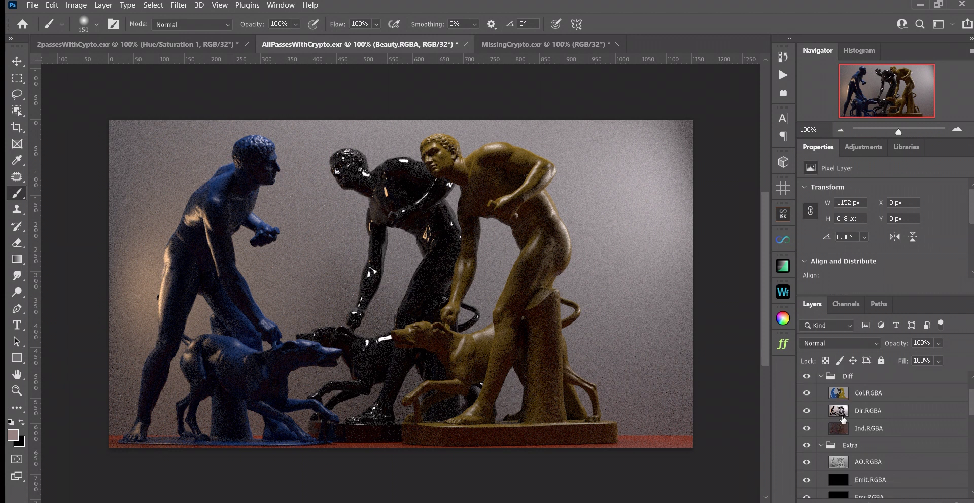
{"action": "scroll", "coordinate": [843, 419], "scroll_direction": "down", "scroll_amount": 6}
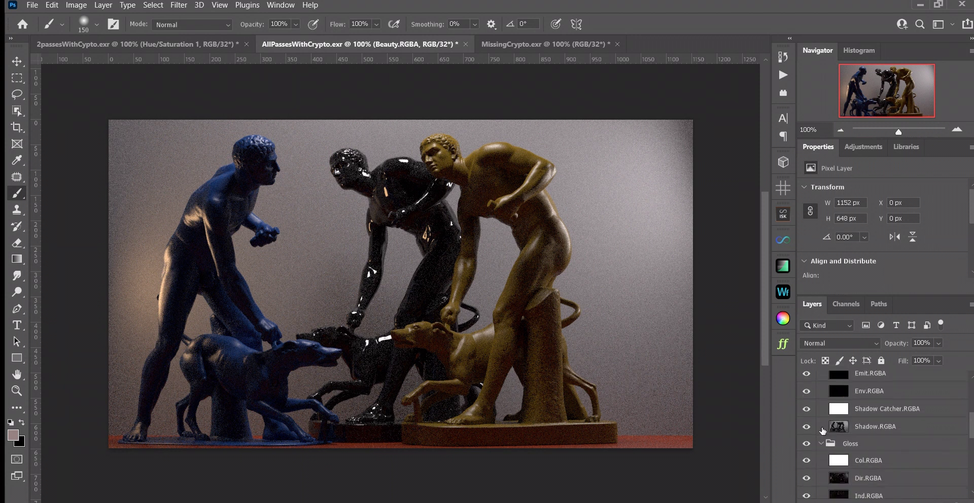
{"action": "scroll", "coordinate": [814, 440], "scroll_direction": "down", "scroll_amount": 7}
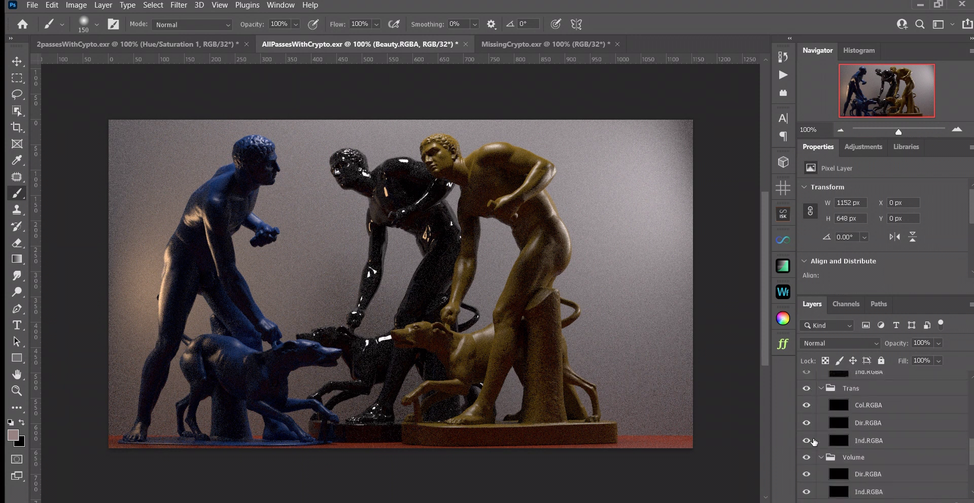
{"action": "left_click", "coordinate": [805, 457]}
{"action": "scroll", "coordinate": [817, 466], "scroll_direction": "down", "scroll_amount": 5}
- Select the crypto mask layers from crypto.CryptoObject.wall down and move them into the crypto group
{"action": "left_click", "coordinate": [832, 436]}
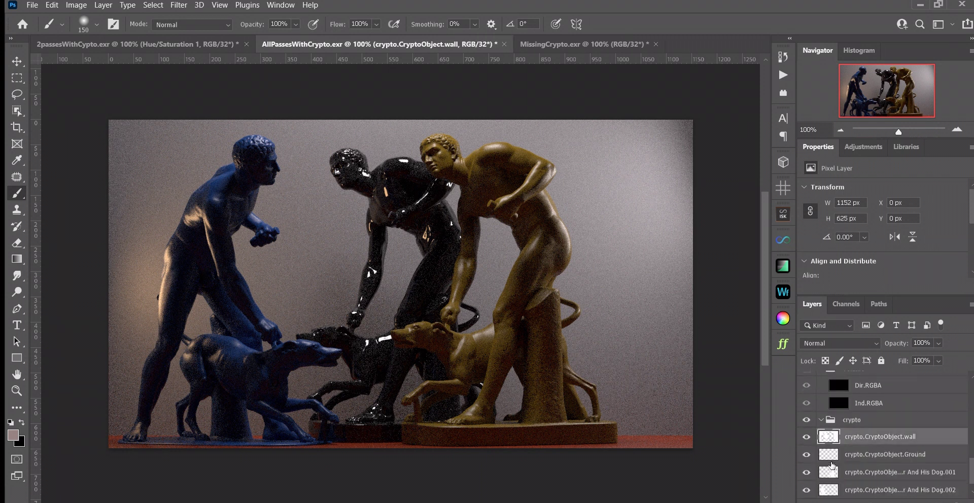
{"action": "scroll", "coordinate": [832, 469], "scroll_direction": "down", "scroll_amount": 1}
{"action": "left_click", "coordinate": [830, 489], "text": "shift"}
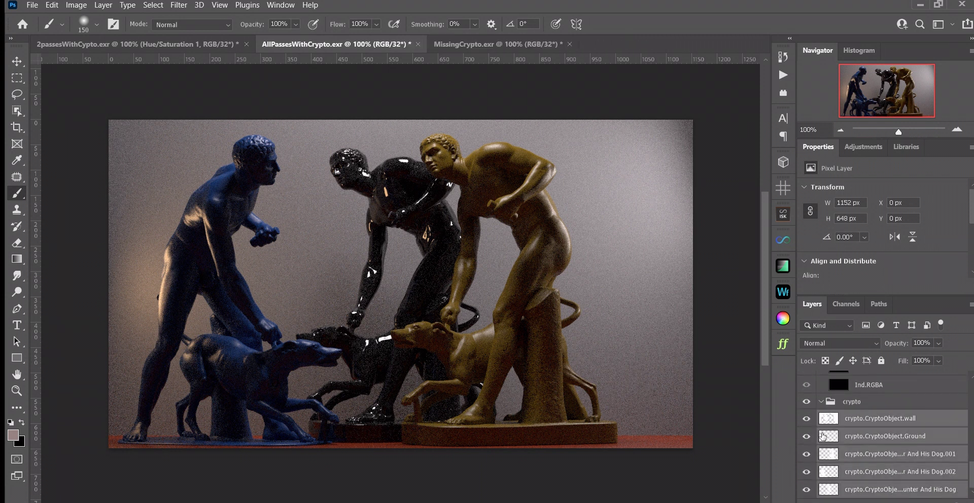
{"action": "left_click_drag", "start_coordinate": [830, 490], "coordinate": [835, 413]}
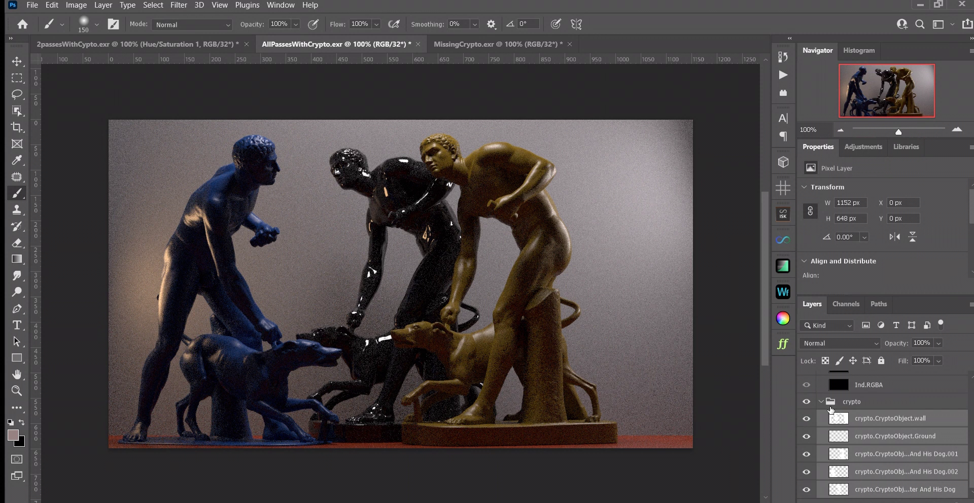
{"action": "left_click", "coordinate": [810, 401]}
{"action": "scroll", "coordinate": [878, 440], "scroll_direction": "up", "scroll_amount": 3}
{"action": "scroll", "coordinate": [967, 450], "scroll_direction": "up", "scroll_amount": 5}
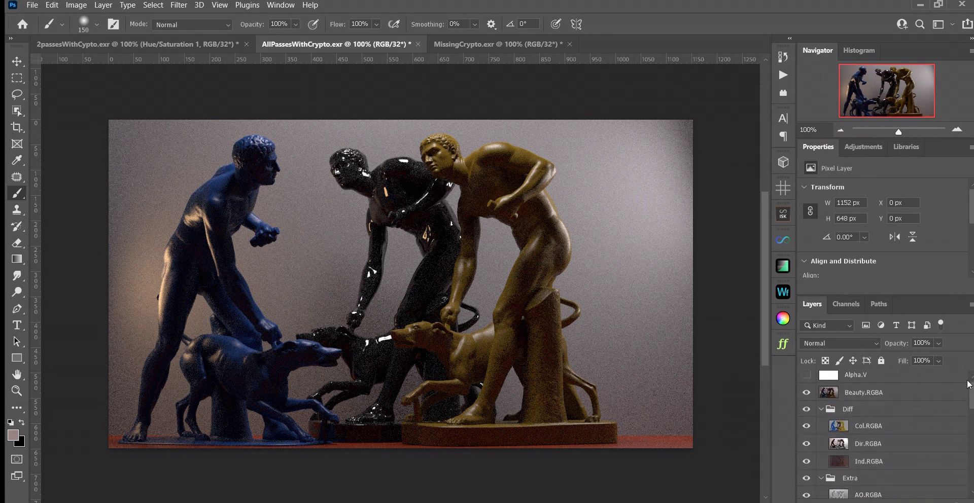
- Hide Beauty.RGBA and the Diff group, then toggle the Extra group and AO.RGBA off and on
{"action": "left_click", "coordinate": [806, 414]}
{"action": "left_click", "coordinate": [804, 414]}
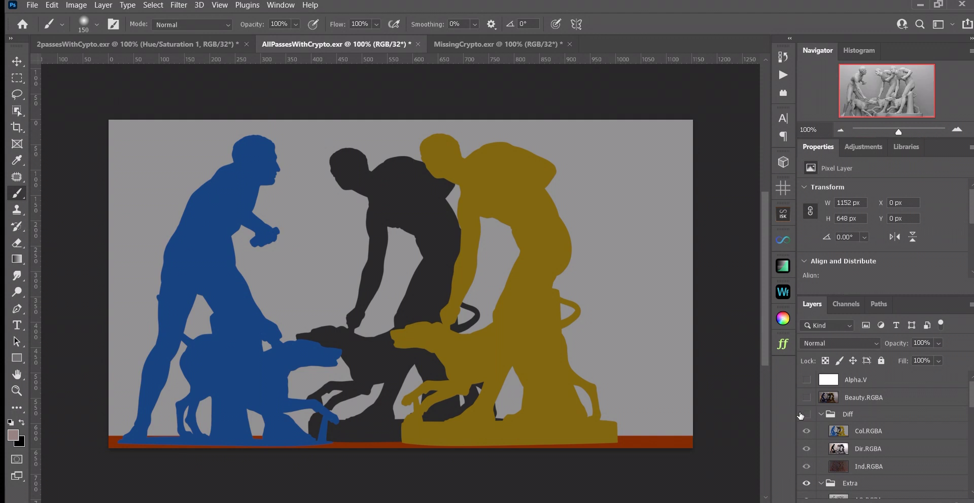
{"action": "scroll", "coordinate": [826, 419], "scroll_direction": "down", "scroll_amount": 3}
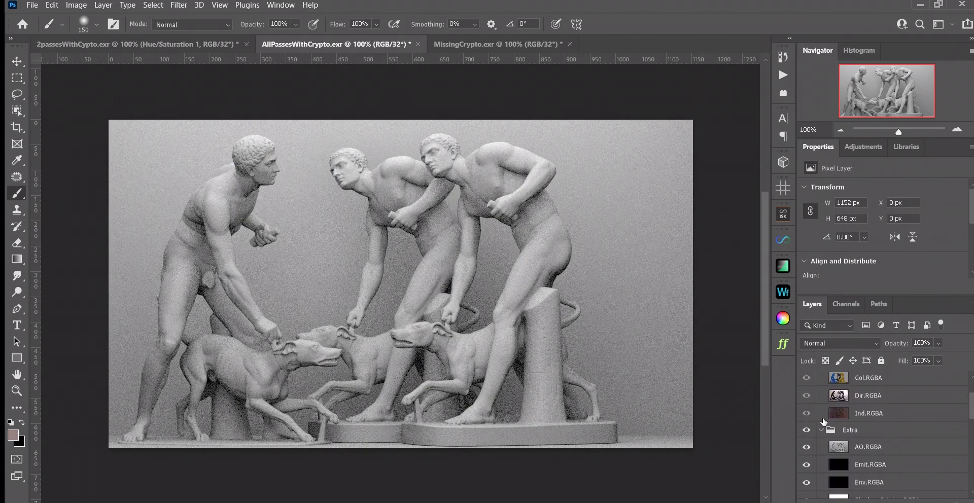
{"action": "left_click", "coordinate": [806, 430]}
{"action": "left_click", "coordinate": [806, 429]}
{"action": "left_click", "coordinate": [809, 447]}
{"action": "left_click", "coordinate": [809, 448]}
{"action": "scroll", "coordinate": [849, 443], "scroll_direction": "down", "scroll_amount": 3}
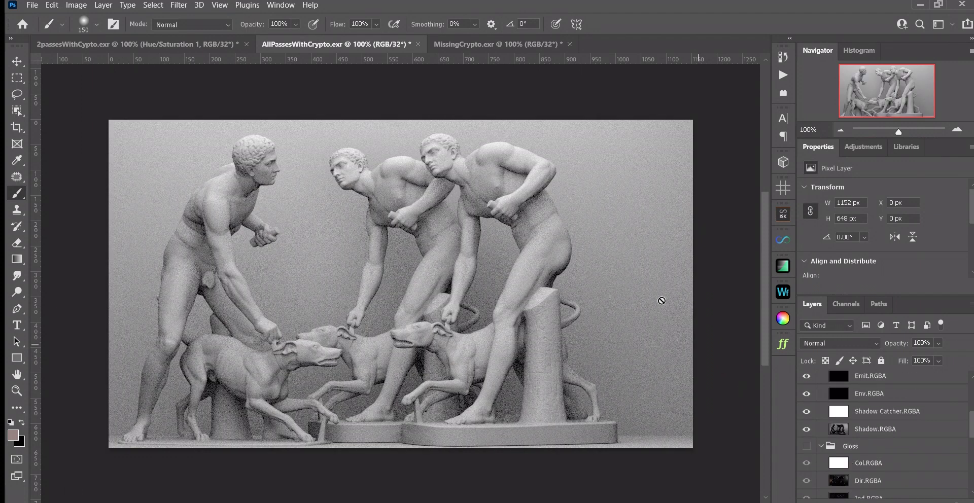